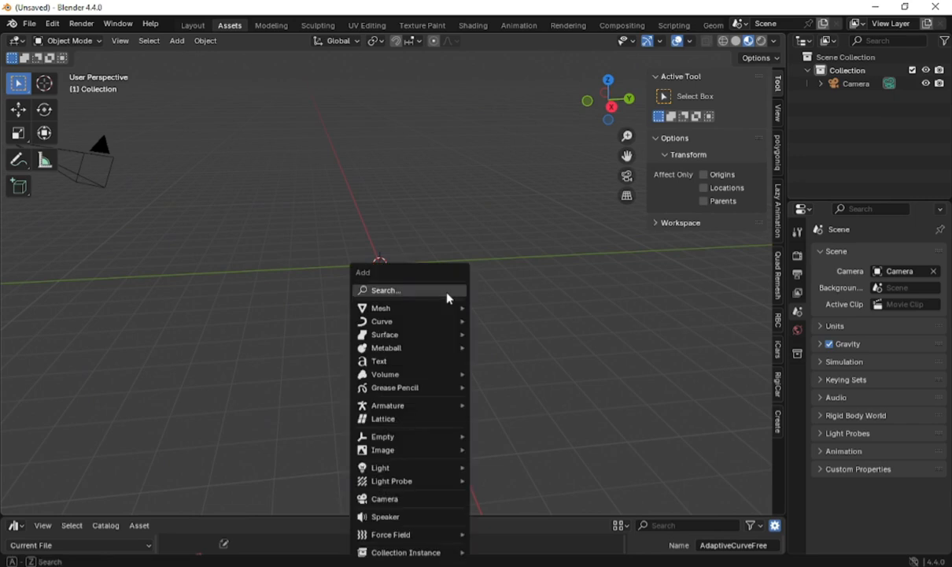
Add a cube mesh and raise it along the global Z axis.
mouse_move(441, 308)
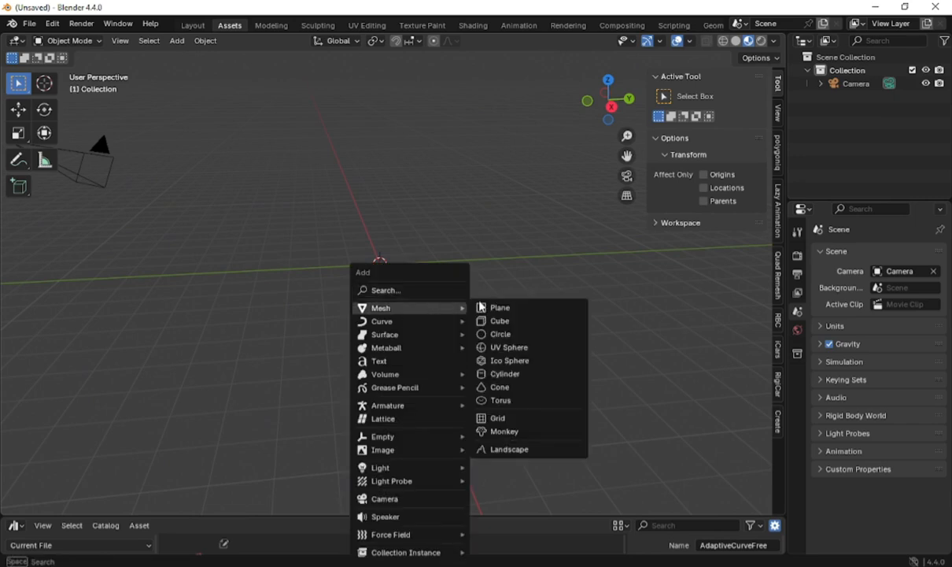
left_click(501, 321)
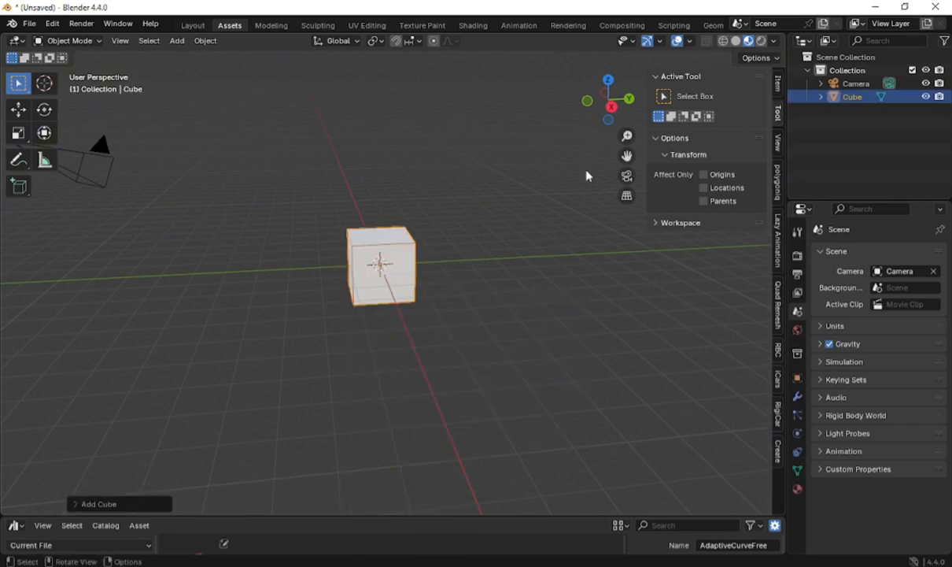
mouse_move(619, 110)
left_mouse_down()
mouse_move(630, 118)
mouse_move(623, 104)
left_mouse_up()
key("g")
key("z")
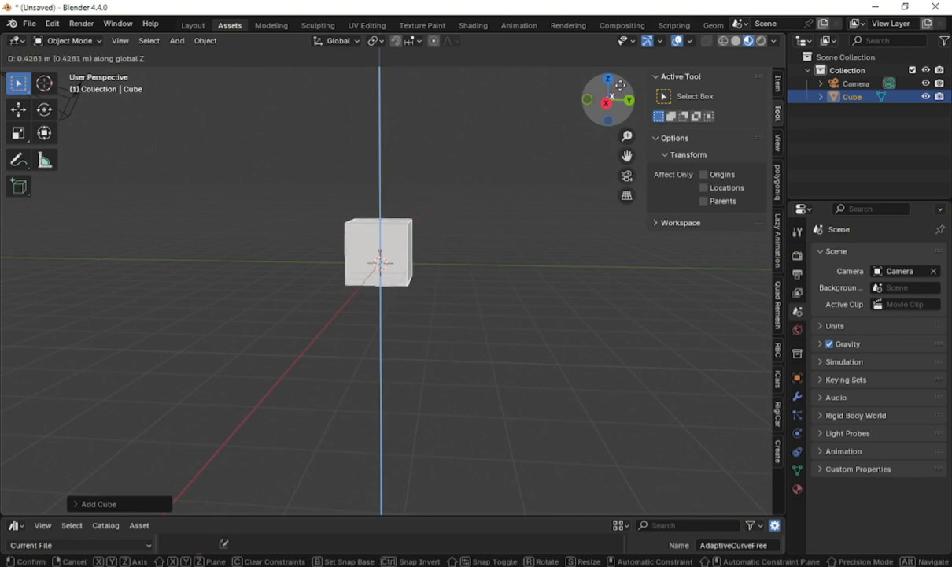
left_click(621, 76)
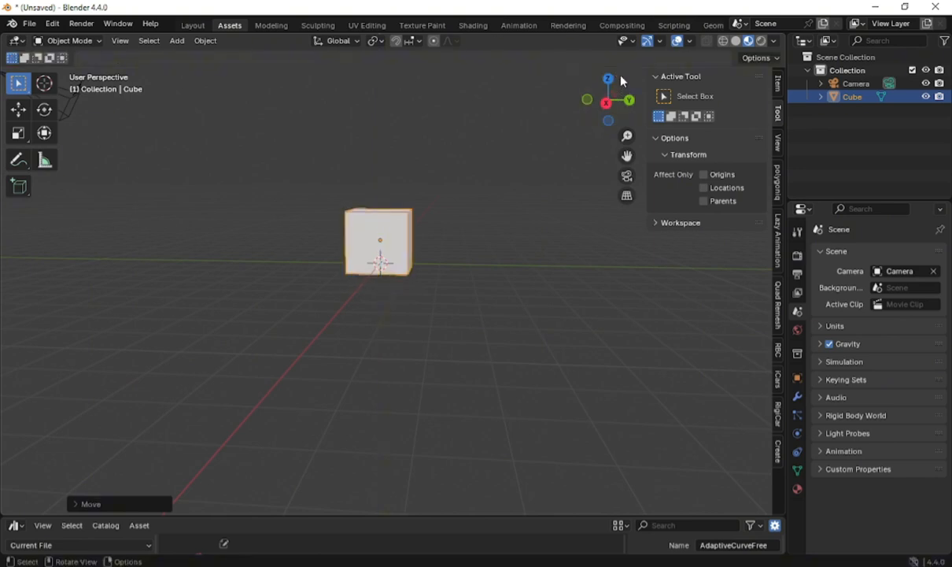
left_click_drag(599, 99, 618, 108)
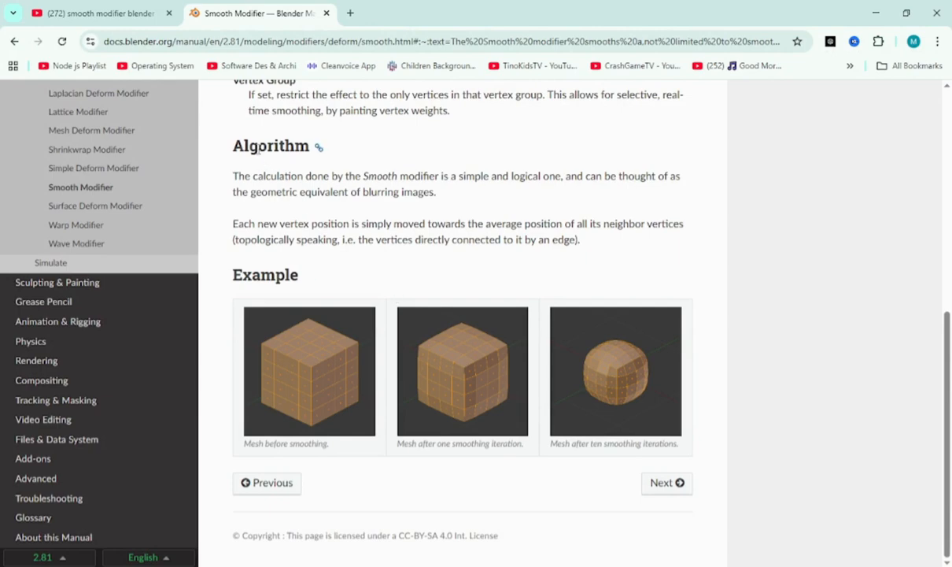
Review the Smooth Modifier page of the Blender manual in the browser, including its options, algorithm and example images.
scroll(343, 238, "up", 5)
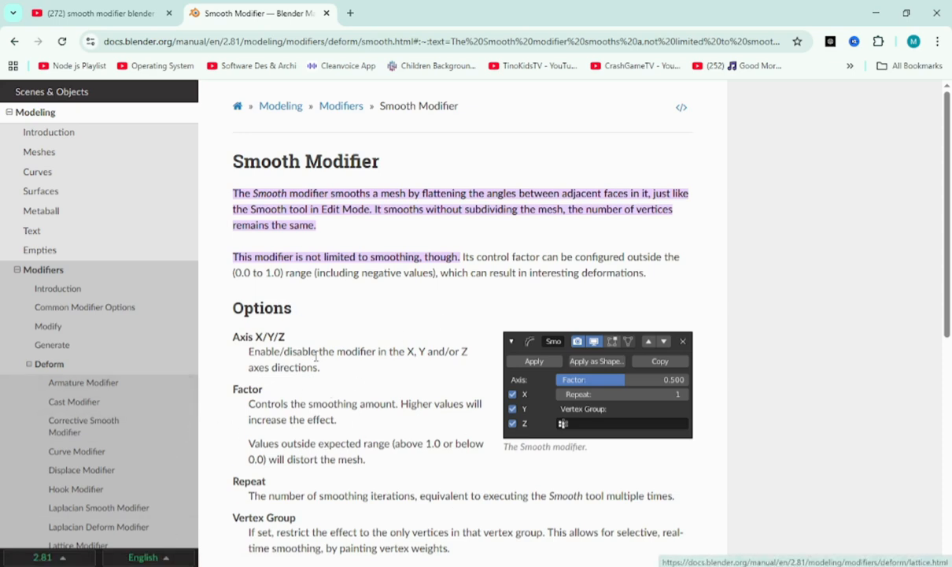
scroll(311, 431, "down", 2)
scroll(310, 433, "down", 4)
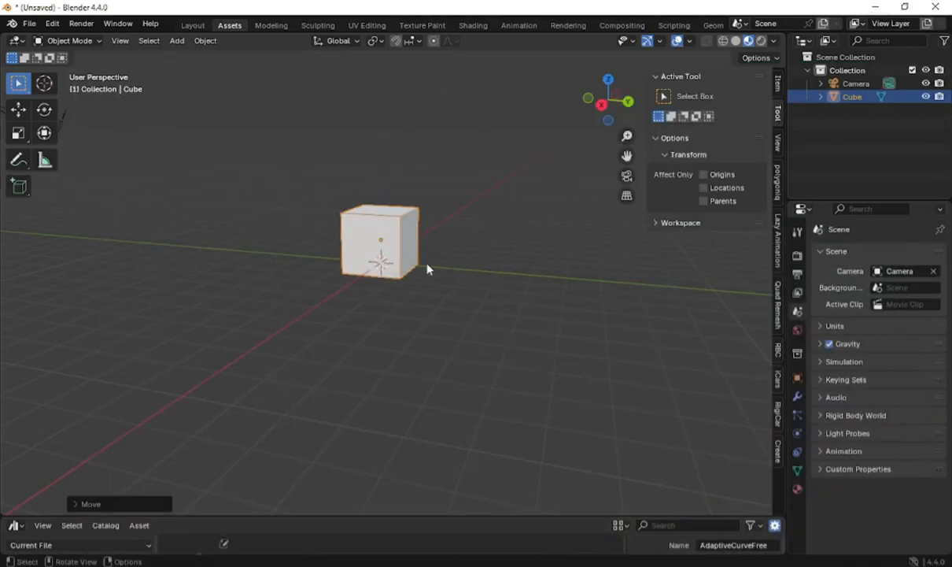
Switch back to Blender, apply flat shading to the cube and deselect it.
left_click_drag(608, 100, 520, 122)
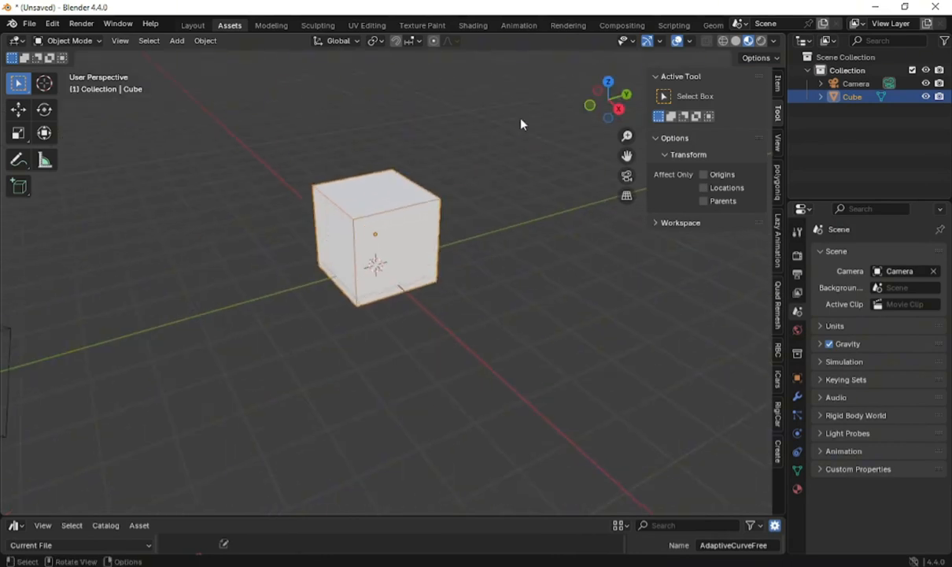
right_click(430, 161)
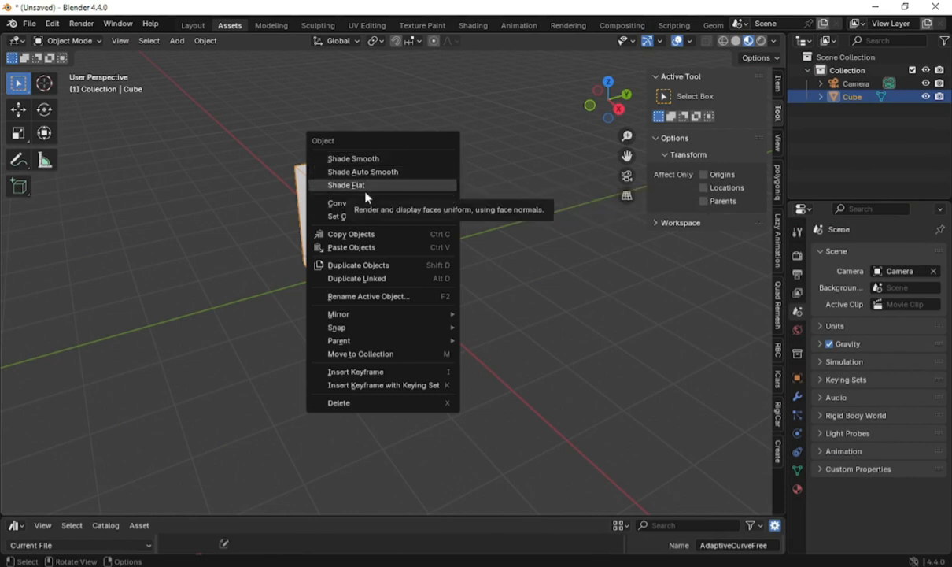
left_click(365, 195)
left_click(514, 183)
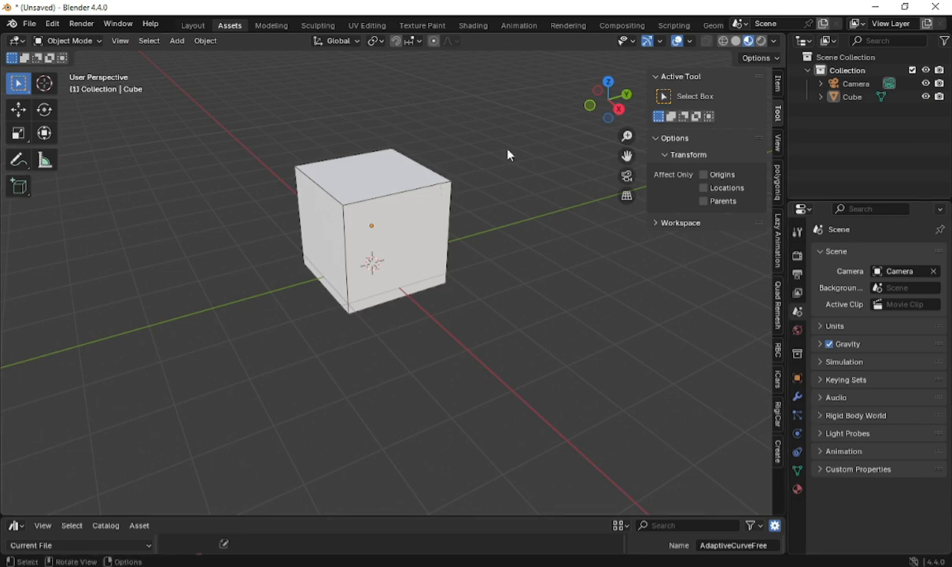
Subdivide the whole cube mesh three times in Edit Mode, then return to Object Mode.
mouse_move(613, 103)
left_mouse_down()
mouse_move(592, 95)
mouse_move(590, 143)
mouse_move(606, 118)
mouse_move(622, 128)
mouse_move(603, 111)
left_mouse_up()
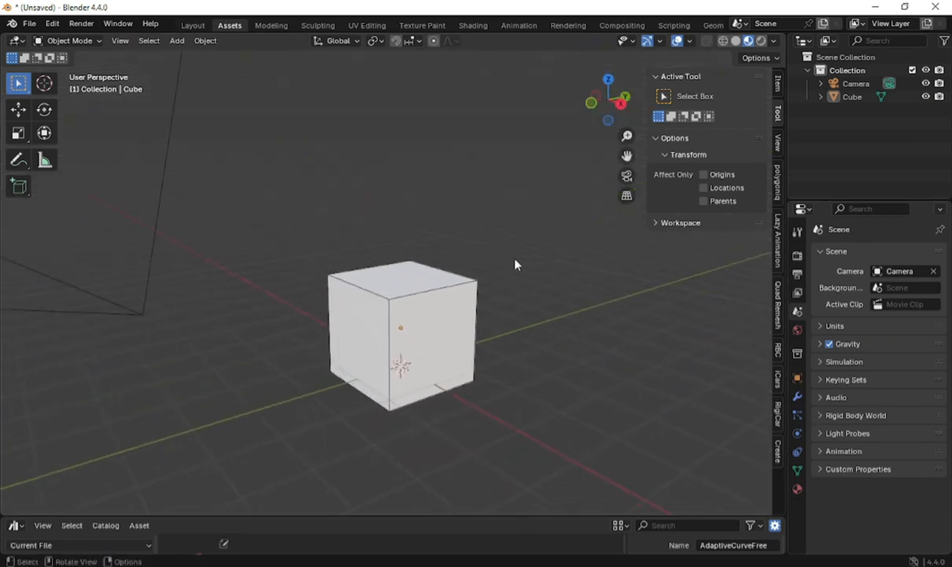
left_click(431, 326)
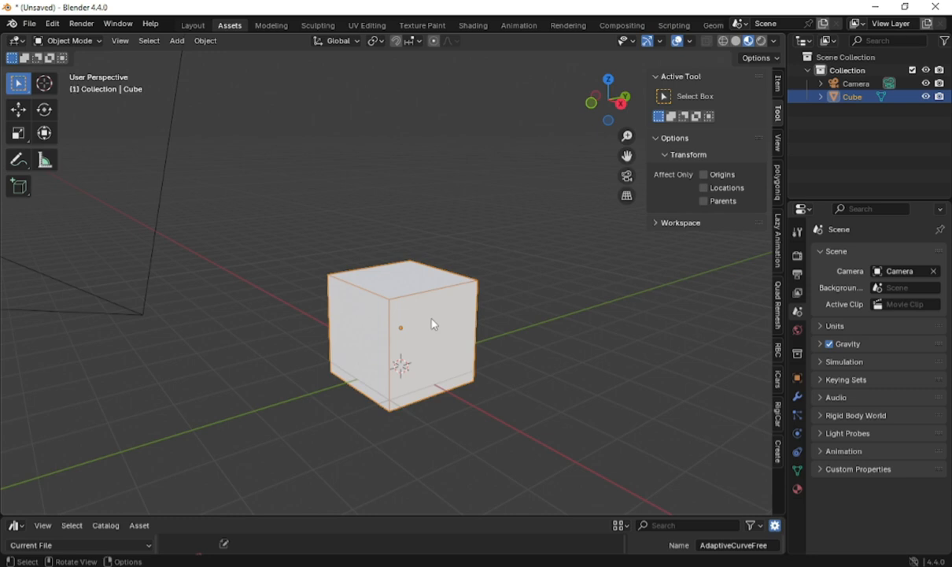
key("Tab")
right_click(432, 317)
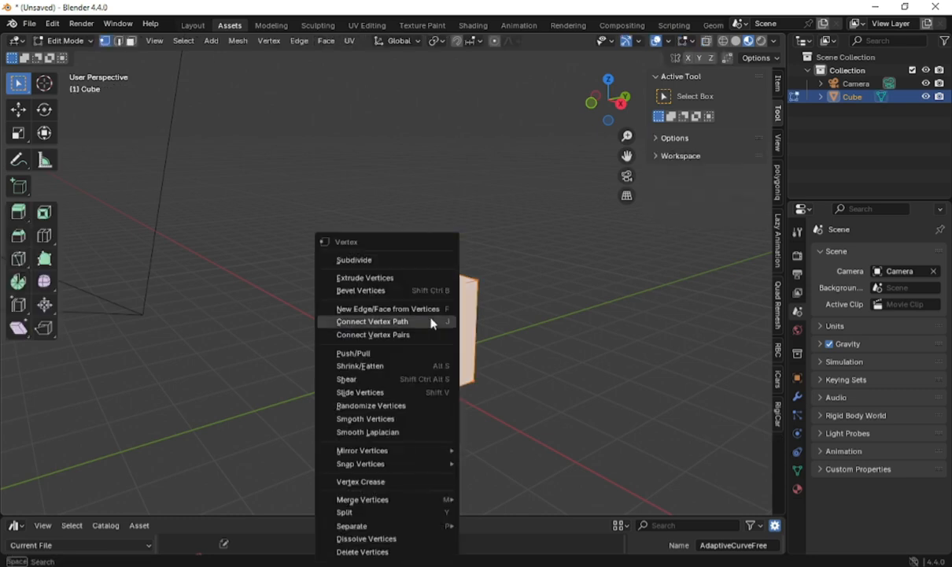
left_click(368, 261)
right_click(406, 263)
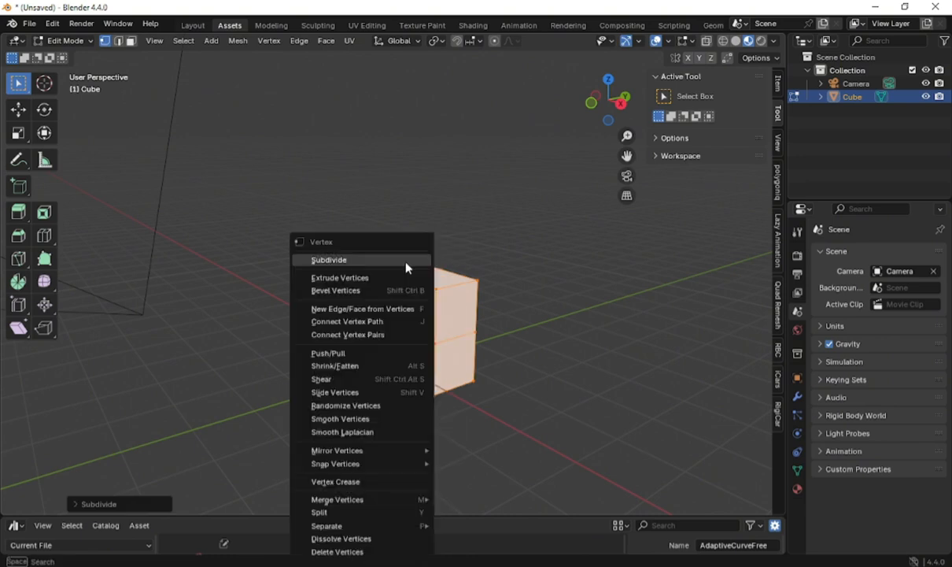
left_click(406, 262)
right_click(406, 262)
left_click(406, 262)
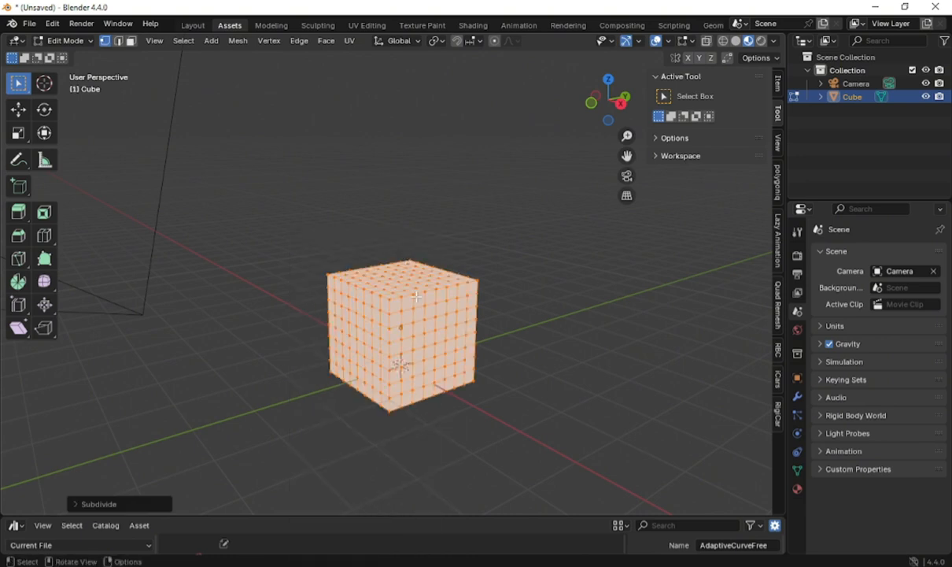
key("Tab")
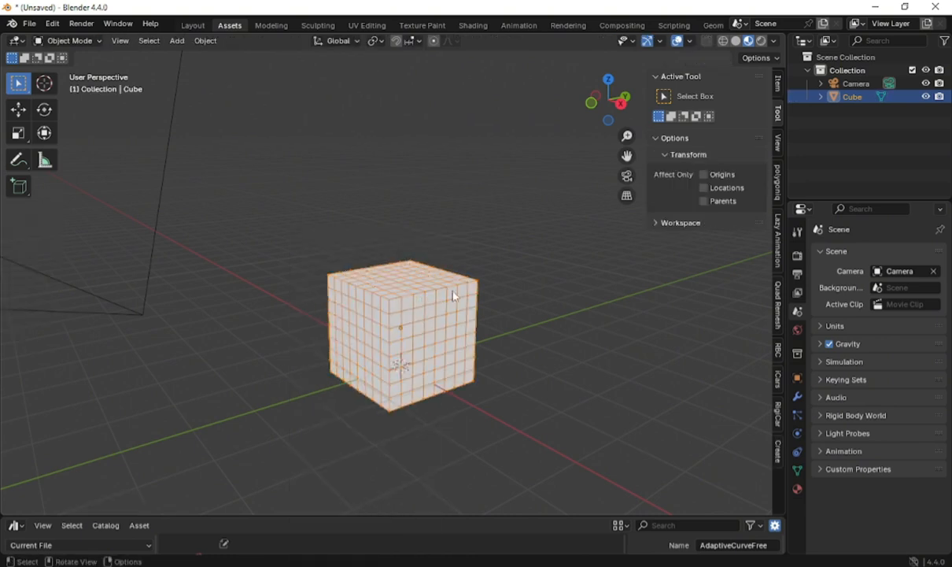
Add a Smooth deform modifier to the subdivided cube.
mouse_move(608, 99)
left_mouse_down()
mouse_move(586, 107)
mouse_move(604, 101)
mouse_move(597, 104)
left_mouse_up()
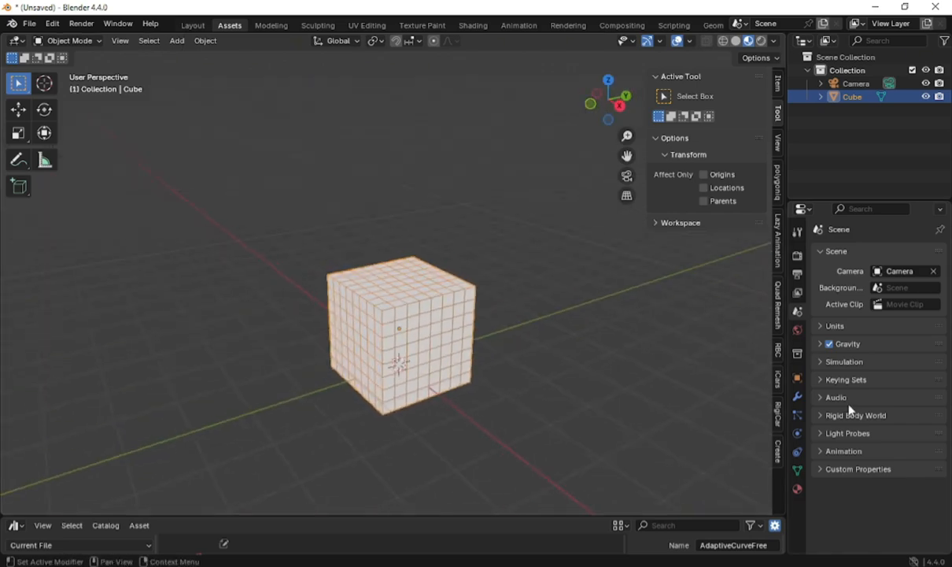
left_click(797, 396)
left_click(865, 254)
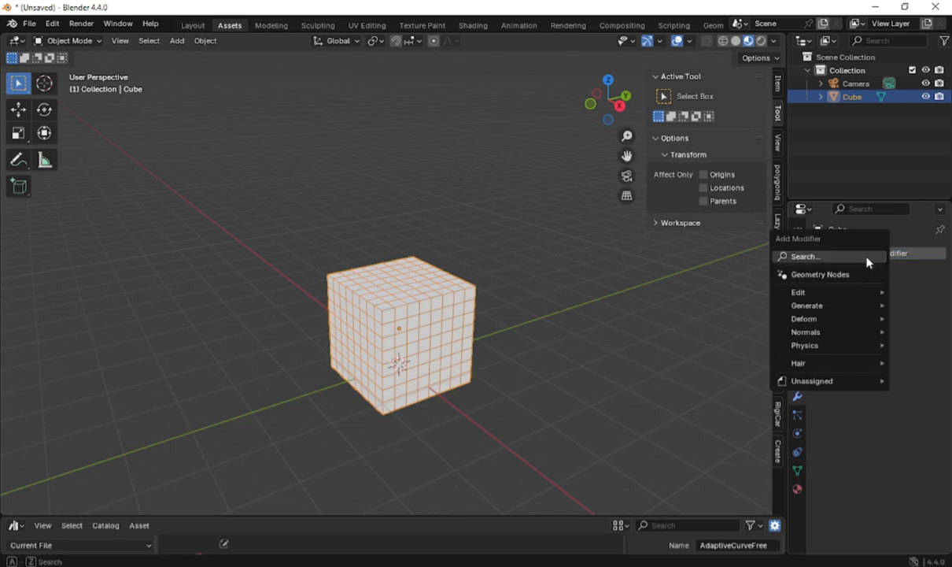
mouse_move(820, 320)
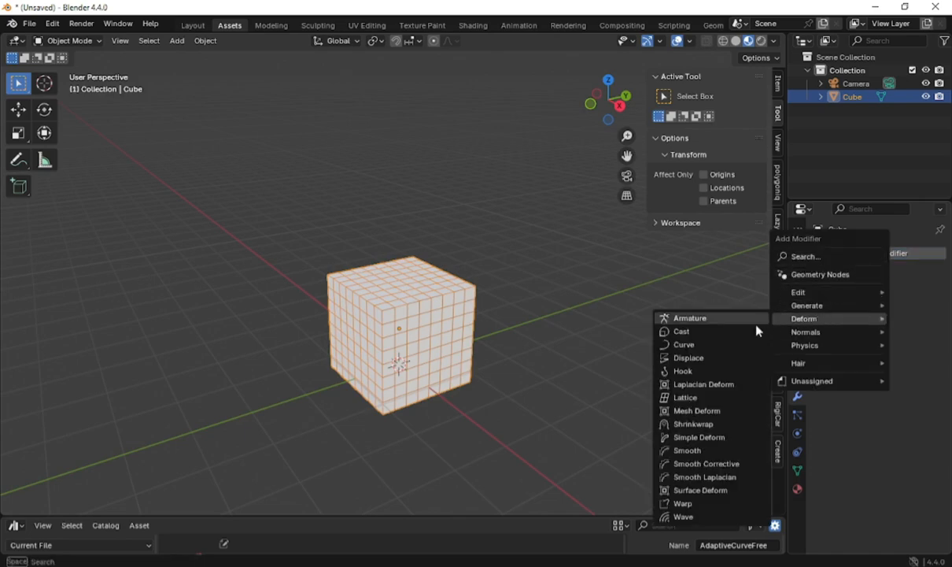
left_click(687, 452)
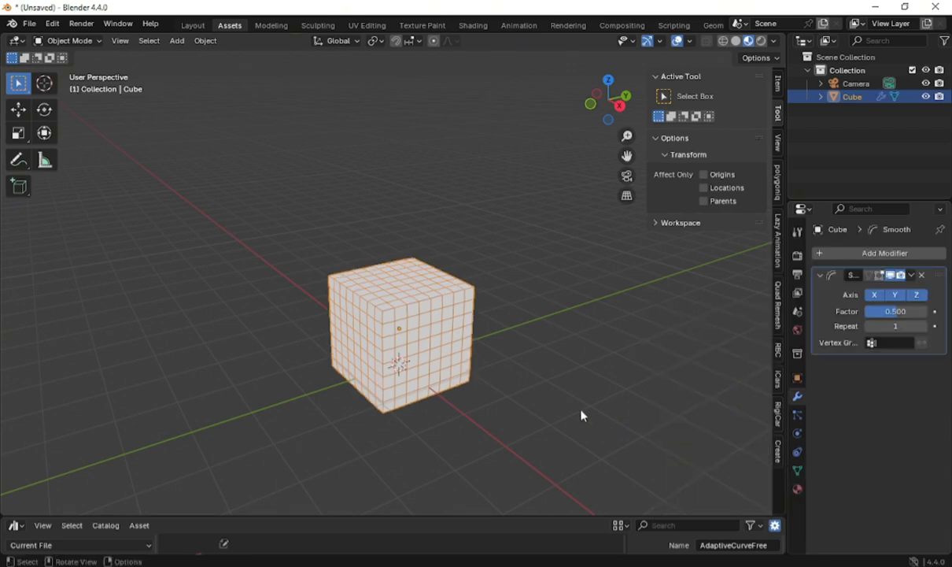
Compare the cube's edges and corners with and without the Smooth modifier by switching its viewport display, leaving it enabled.
scroll(448, 362, "up", 2)
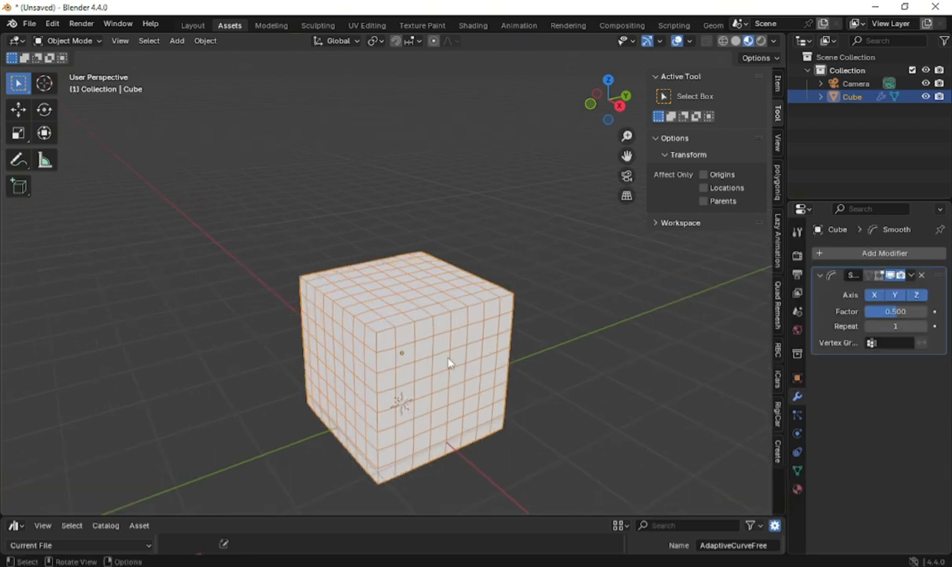
left_click(881, 279)
left_click(881, 279)
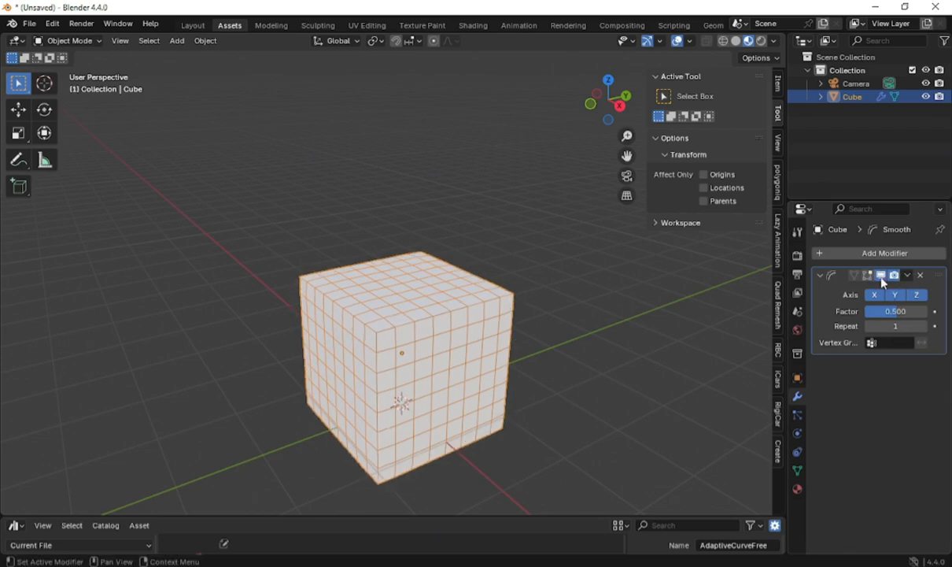
scroll(515, 435, "up", 2)
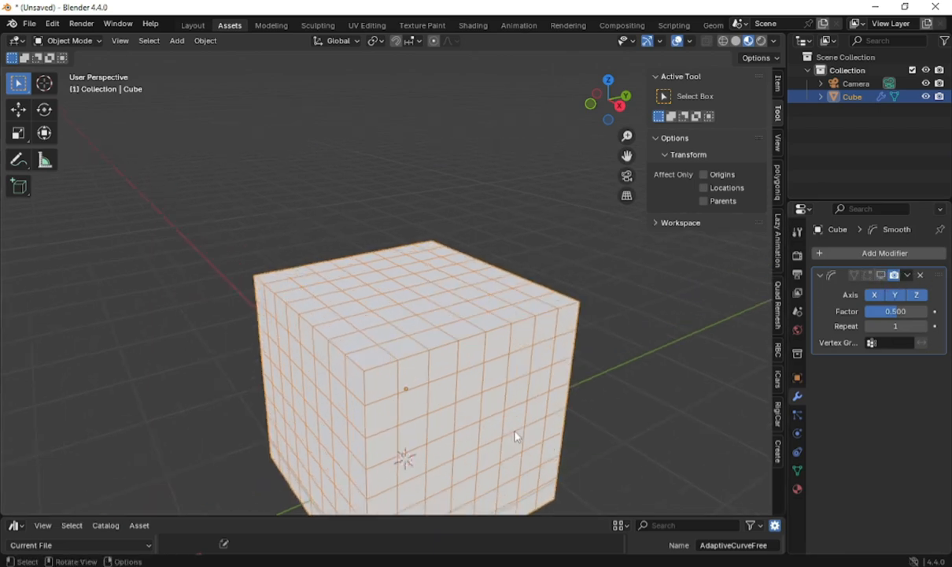
scroll(519, 394, "up", 1)
left_click_drag(610, 100, 622, 81)
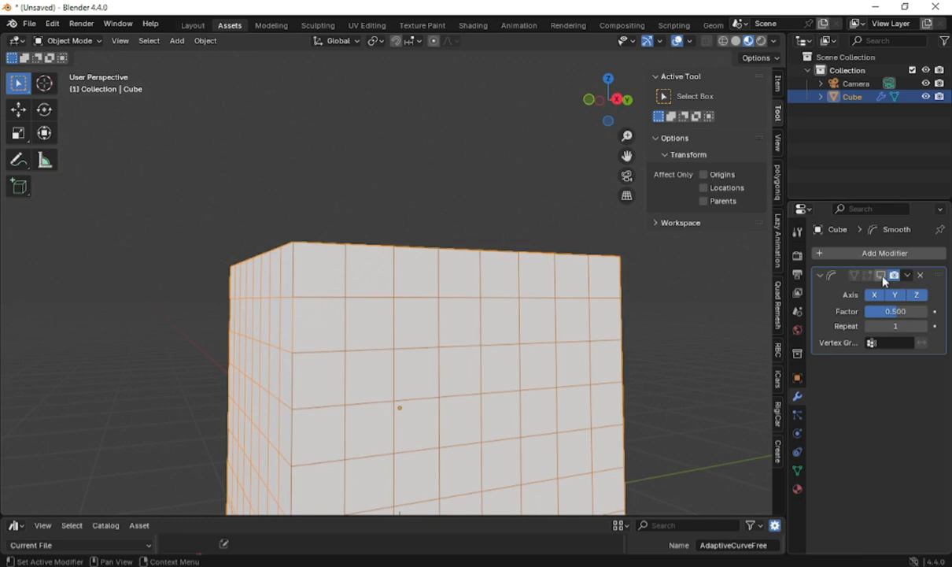
left_click(881, 276)
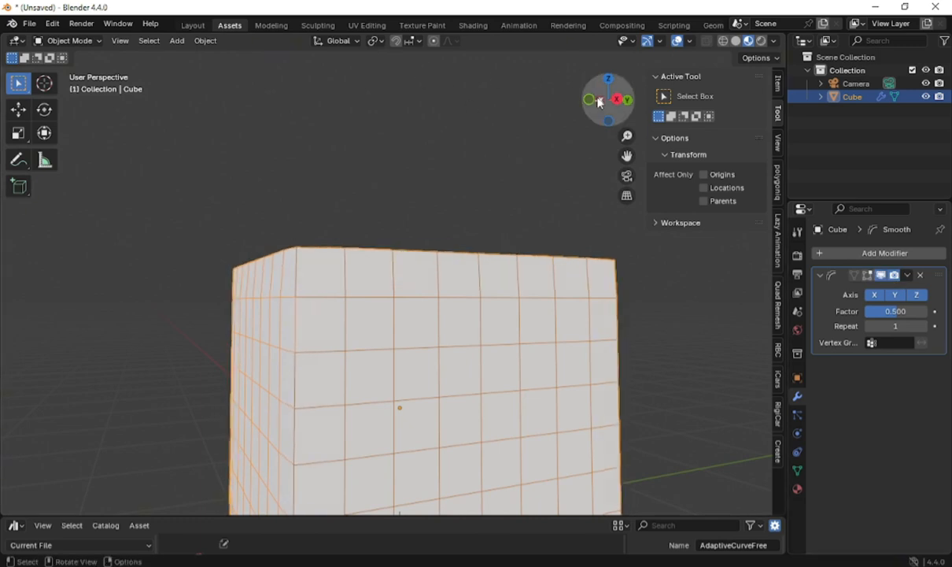
left_click_drag(607, 99, 627, 83)
left_click(882, 274)
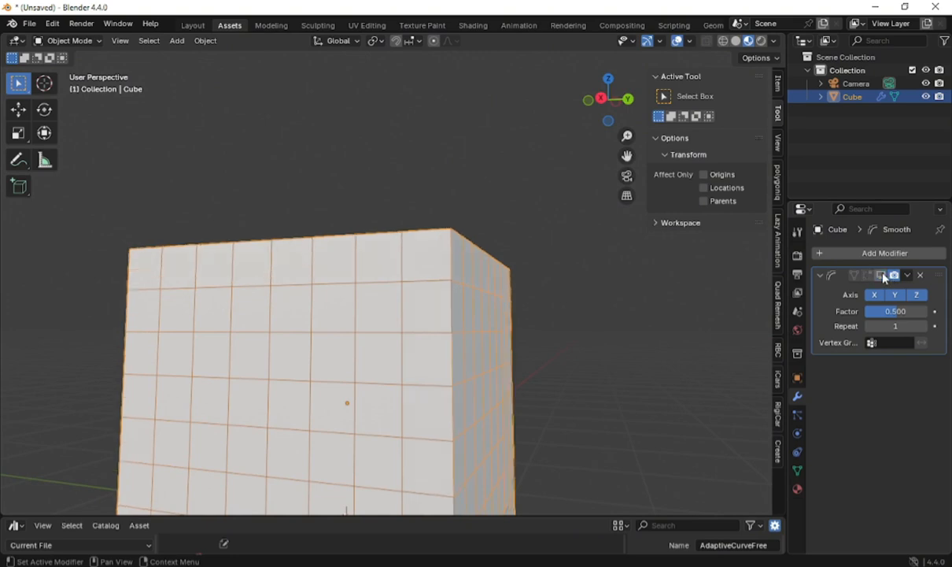
left_click(882, 274)
left_click(882, 274)
left_click(882, 274)
left_click(882, 274)
left_click(882, 274)
left_click(882, 274)
left_click(882, 273)
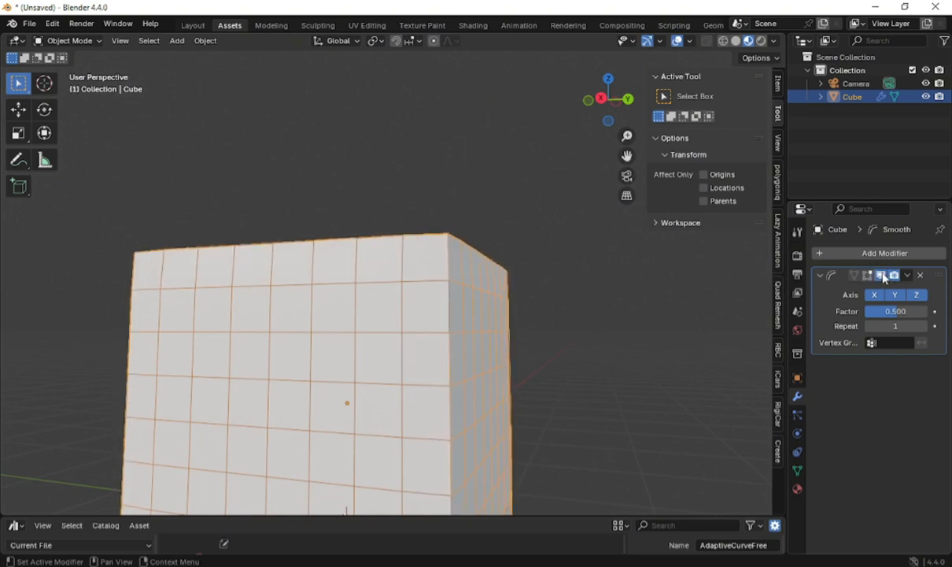
Raise the Smooth modifier's factor to 2.974 and inspect the rounded cube.
scroll(505, 235, "down", 3)
left_click_drag(608, 99, 599, 117)
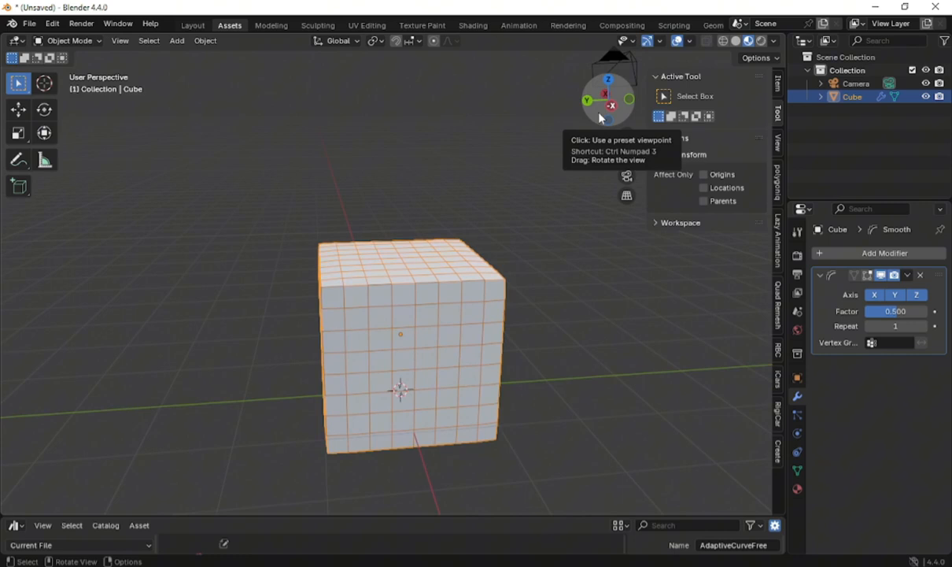
mouse_move(600, 118)
left_mouse_down()
mouse_move(579, 113)
mouse_move(595, 100)
left_mouse_up()
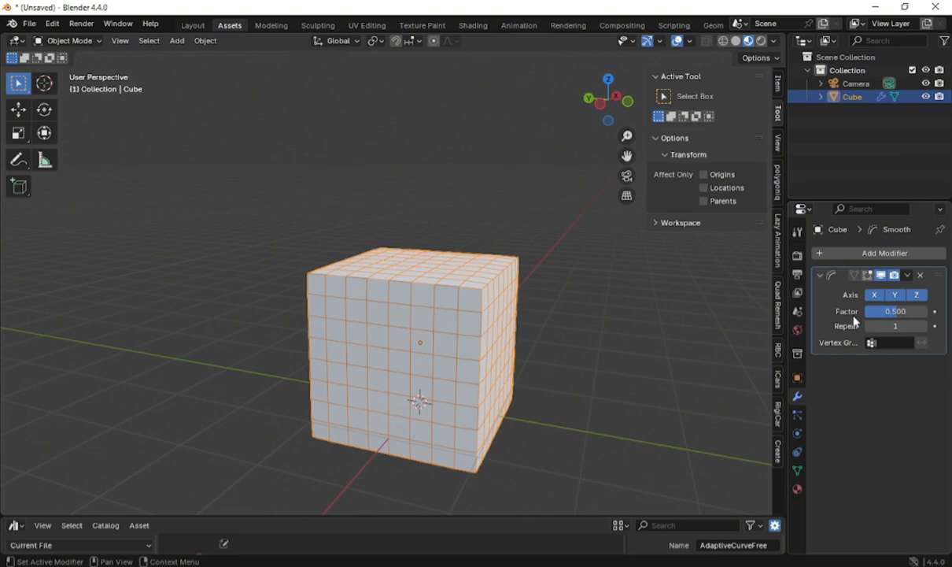
mouse_move(895, 311)
left_mouse_down()
mouse_move(938, 311)
mouse_move(906, 310)
left_mouse_up()
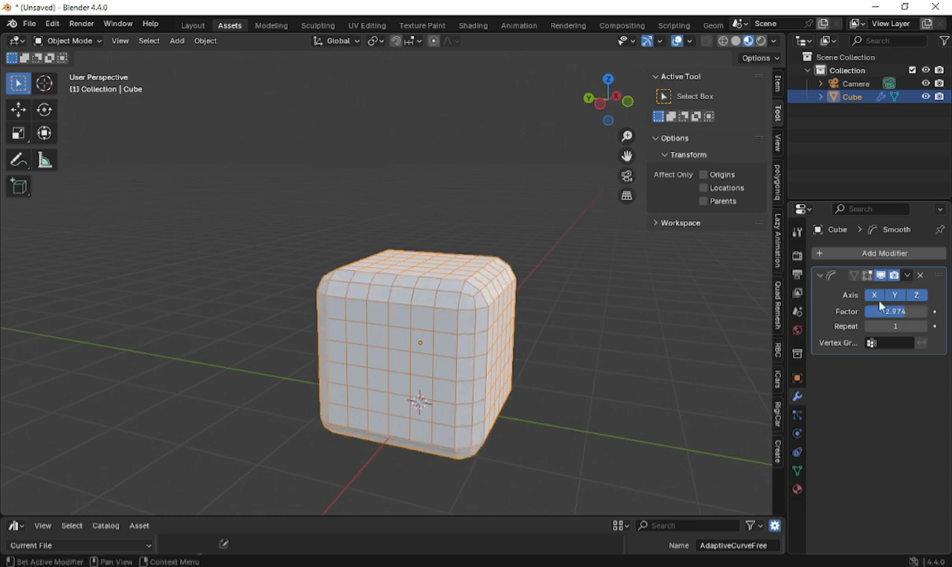
left_click_drag(609, 100, 289, 374)
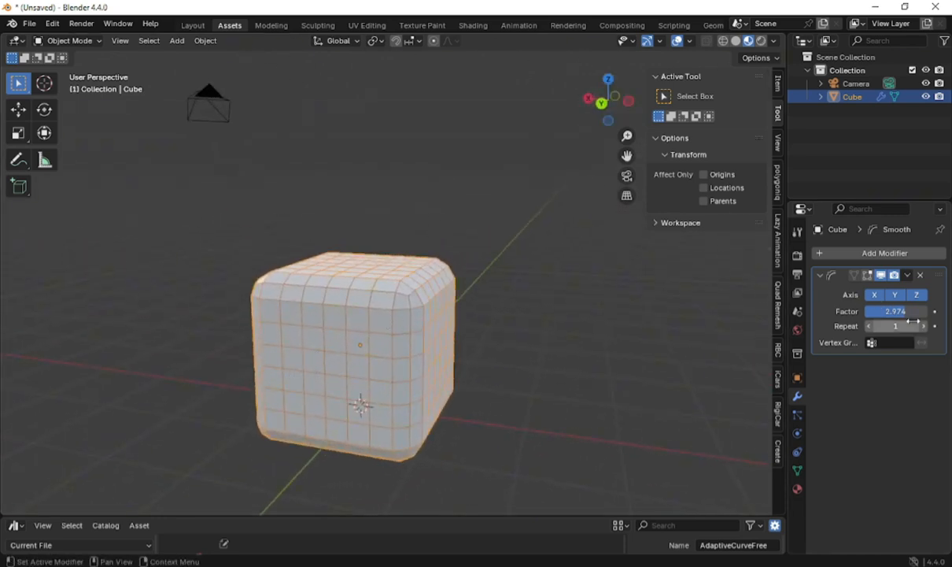
Set the Smooth modifier's factor to -10.000 and its repeat count to 2.
left_click_drag(907, 312, 875, 312)
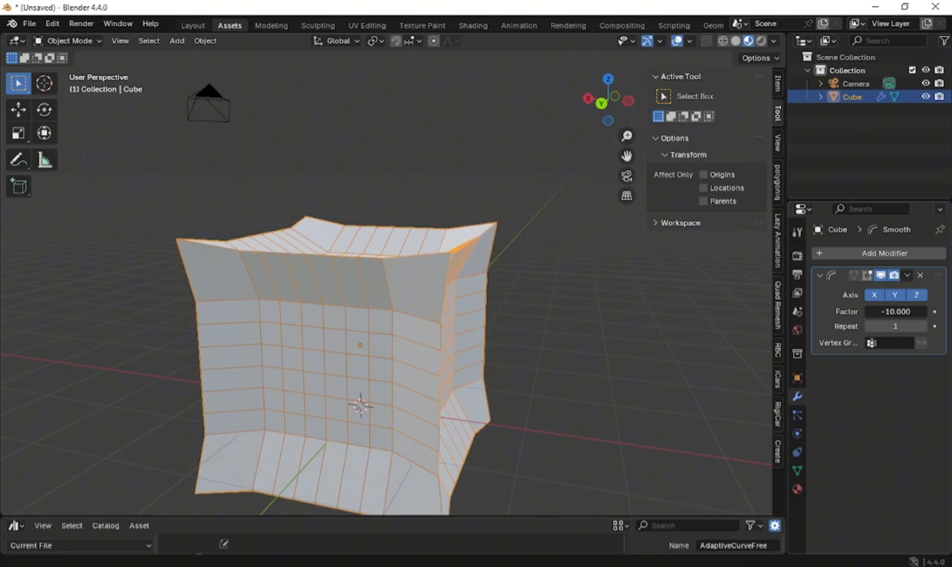
left_click_drag(607, 97, 621, 99)
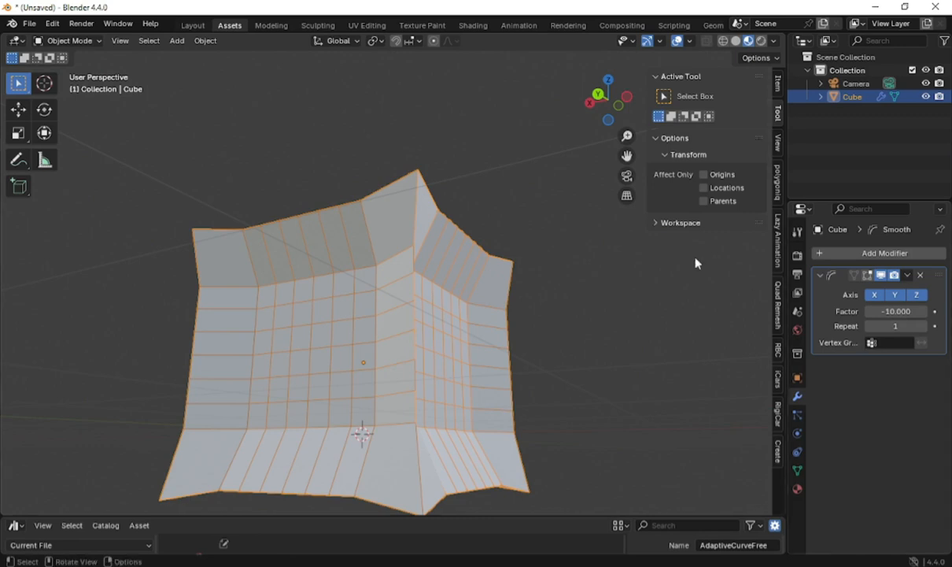
left_click_drag(602, 100, 614, 97)
scroll(578, 215, "down", 3)
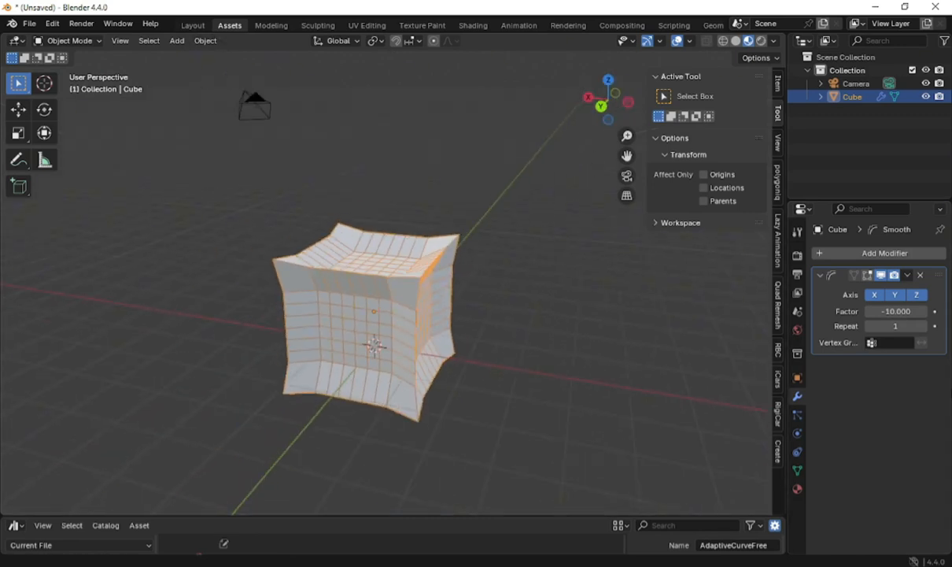
left_click(925, 326)
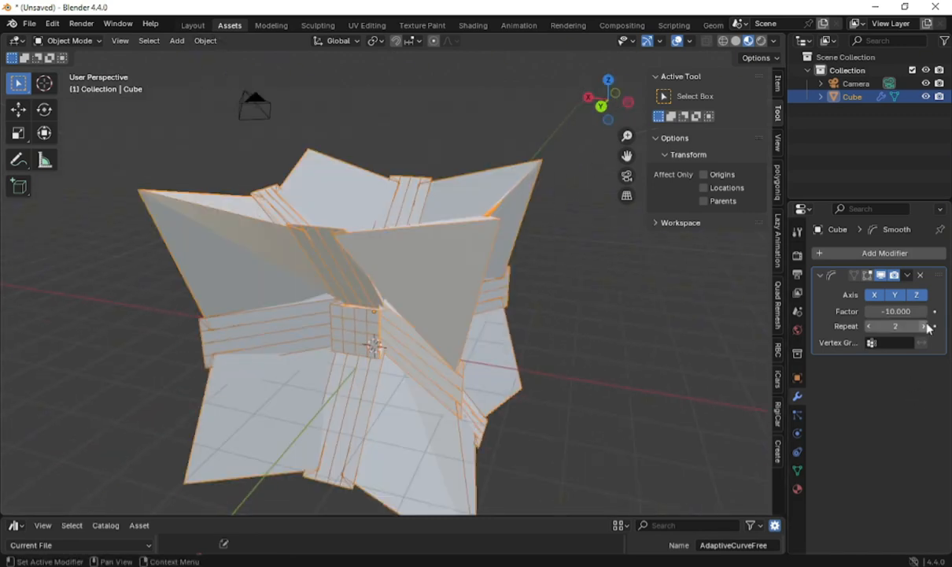
Set the Smooth modifier's factor to -2.784 and its repeat count to 3, and inspect the cube from several sides.
left_click_drag(898, 311, 932, 311)
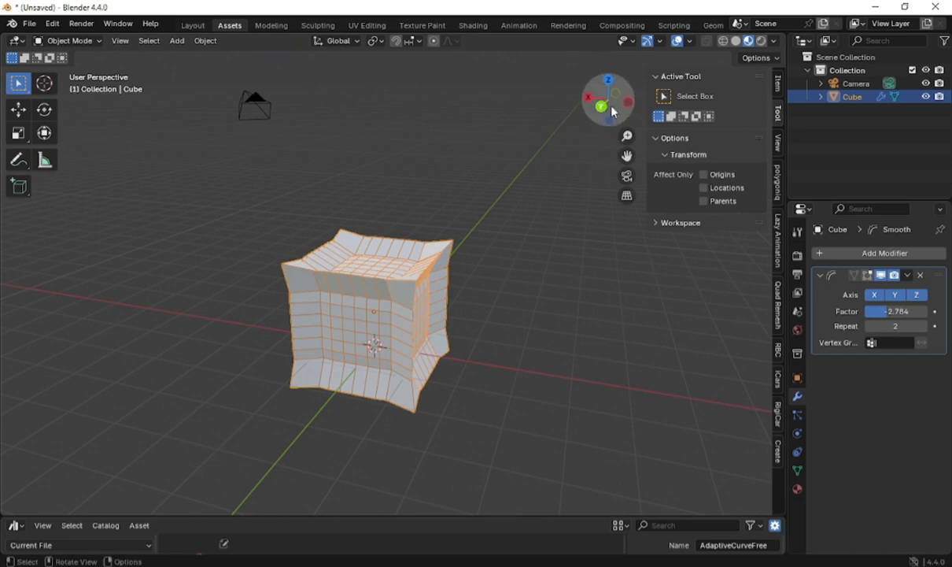
left_click_drag(615, 113, 582, 96)
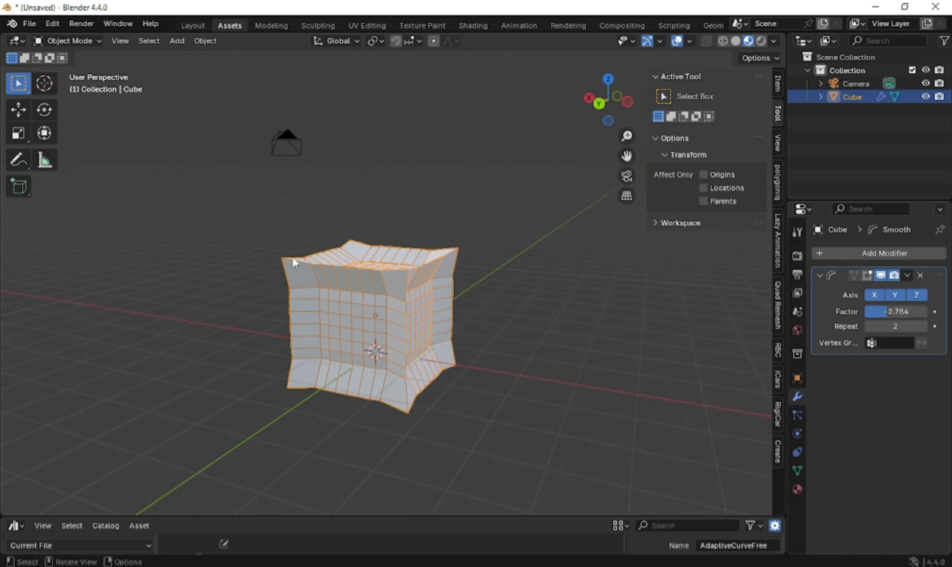
left_click(926, 327)
middle_click_drag(474, 389, 417, 266)
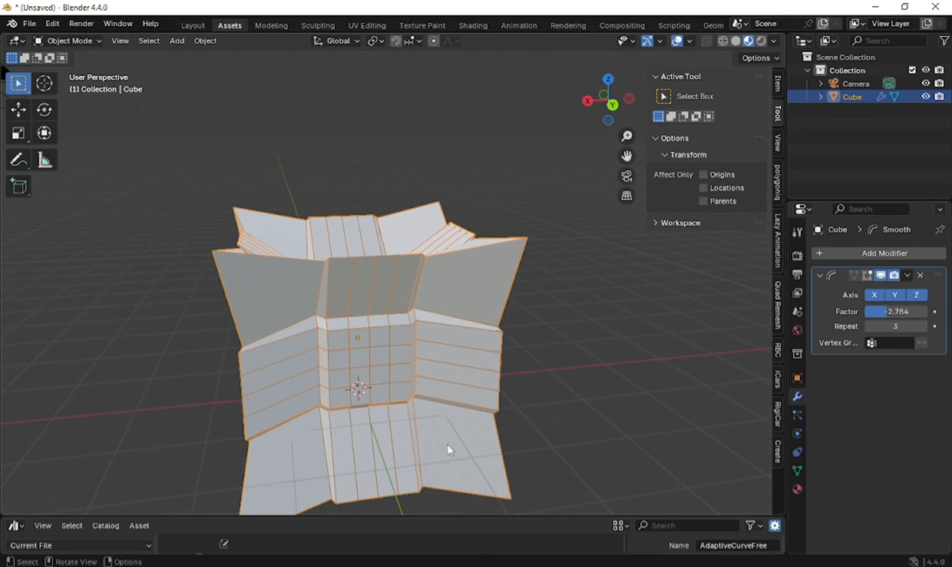
middle_click_drag(447, 451, 472, 346)
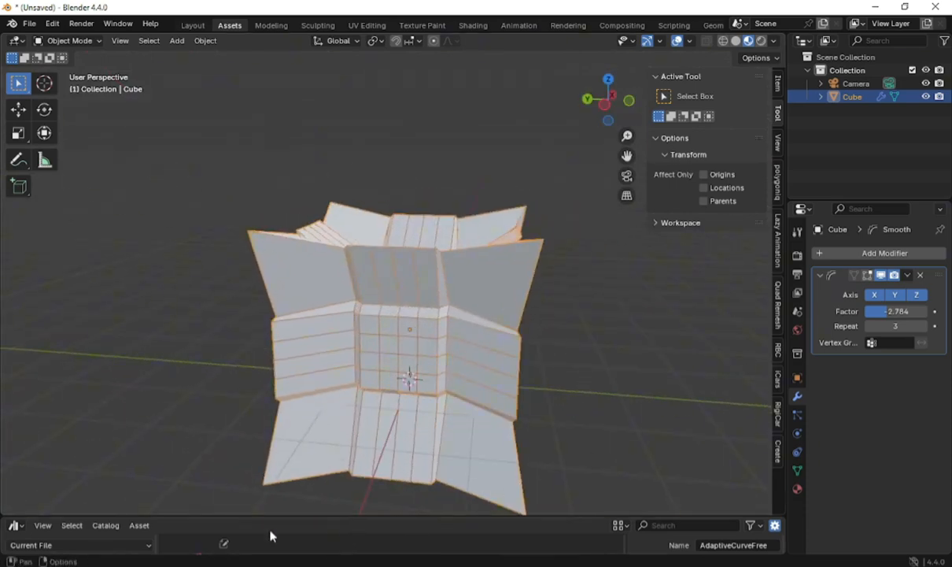
Change the Asset Browser area to a Timeline and enlarge it.
left_click(14, 525)
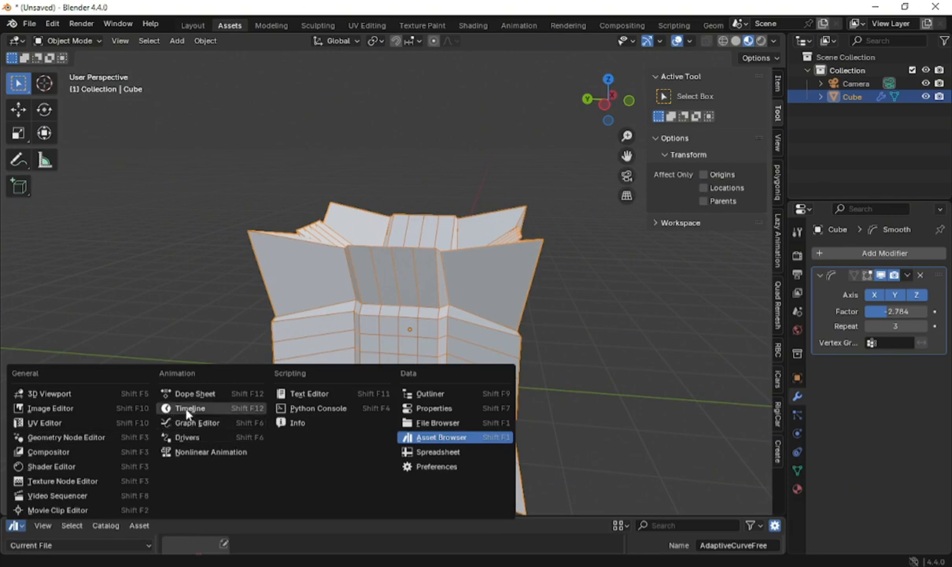
left_click(187, 410)
left_click_drag(310, 517, 323, 385)
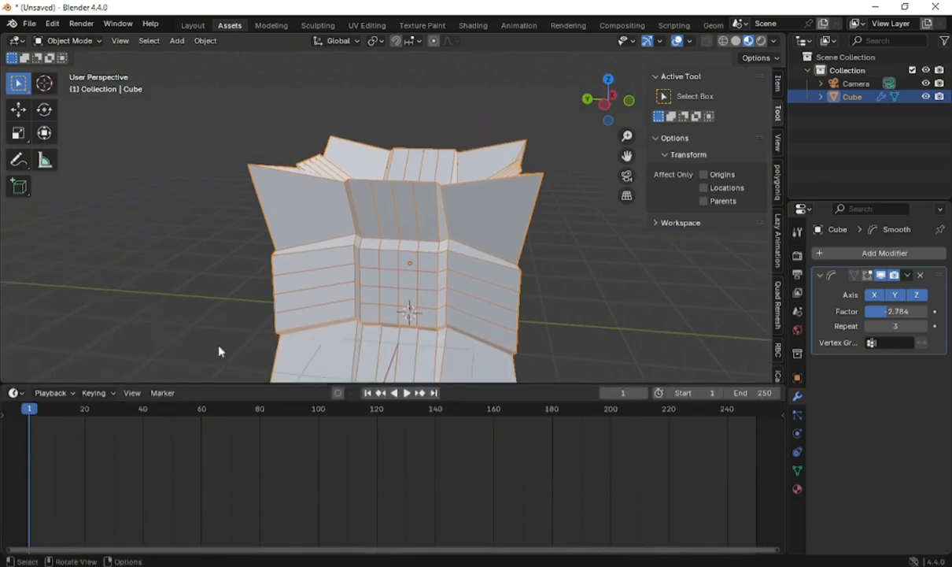
Keyframe the Smooth modifier's factor at -2.784 on frame 1 and at 3.814 on frame 240.
left_click(934, 311)
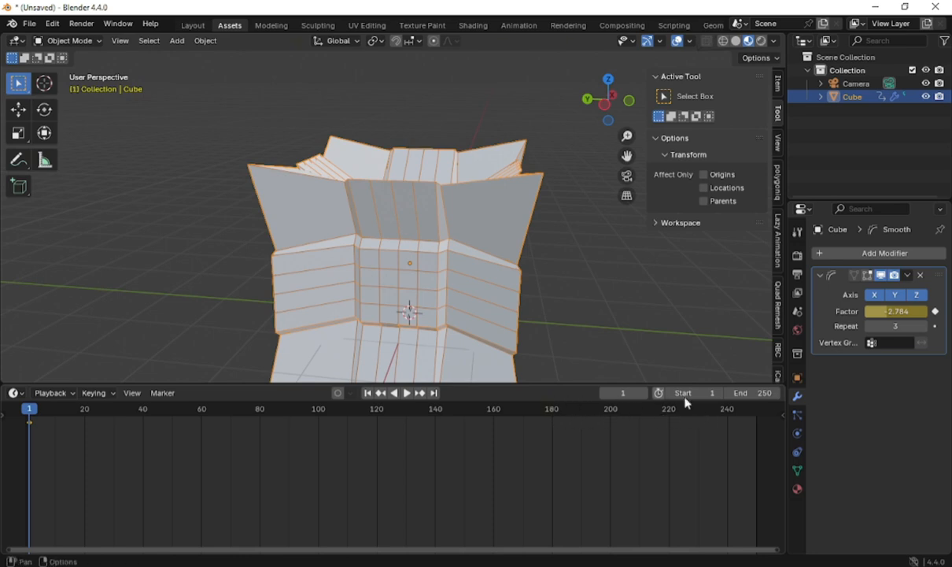
left_click(729, 410)
key("Left")
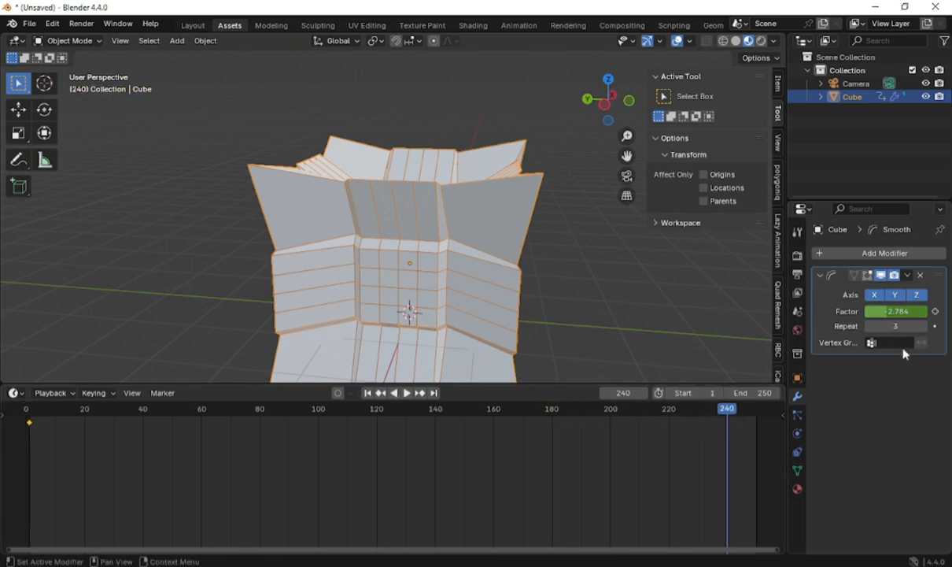
mouse_move(903, 313)
left_mouse_down()
mouse_move(944, 313)
mouse_move(906, 313)
left_mouse_up()
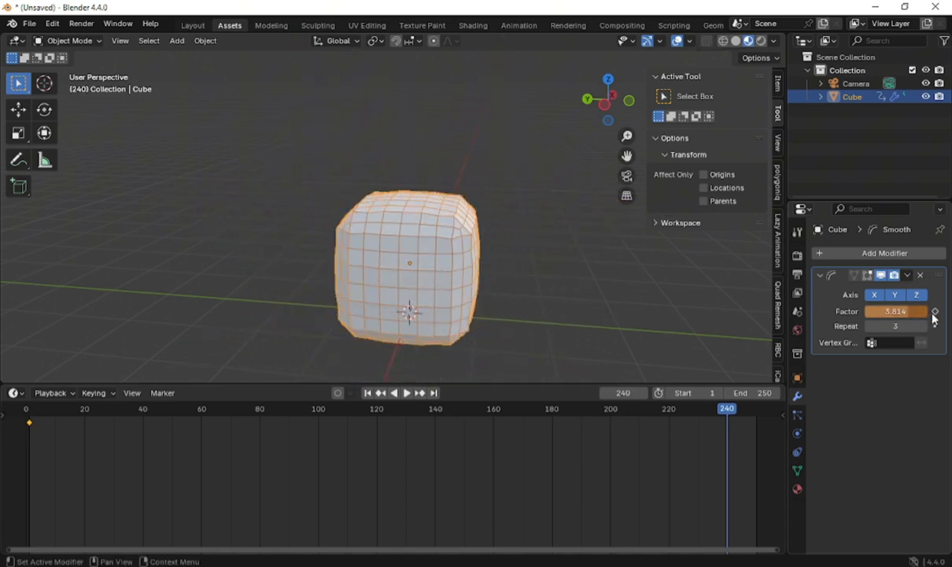
left_click(935, 311)
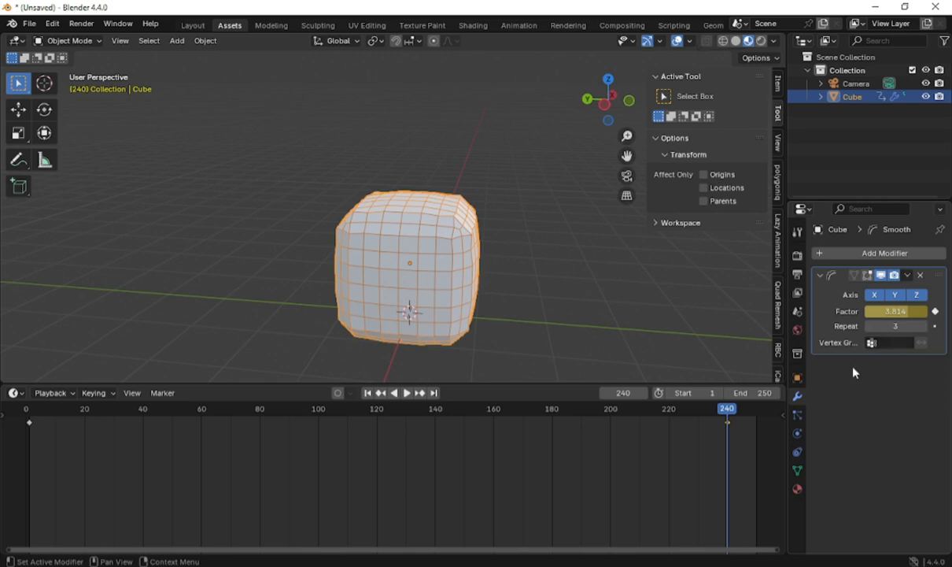
Play back the factor animation and stop it at frame 201.
left_click(381, 392)
left_click(403, 396)
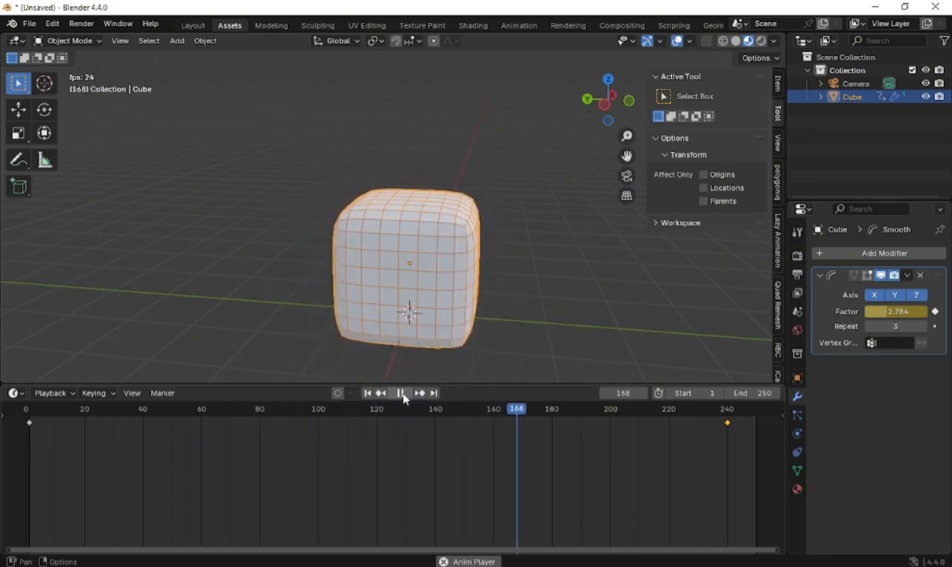
left_click(401, 394)
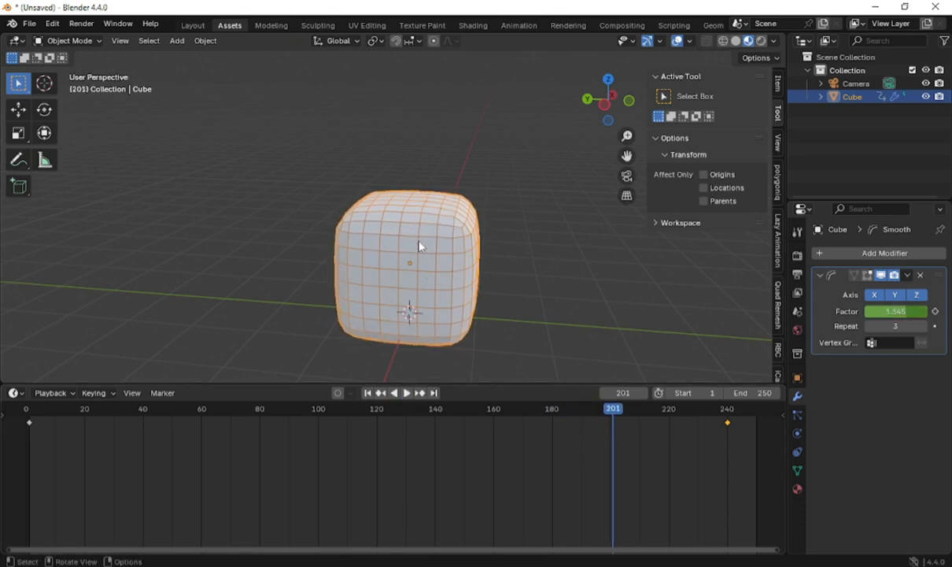
Create a vertex group from the cube's uppermost vertices in Edit Mode and return to Object Mode.
key("Tab")
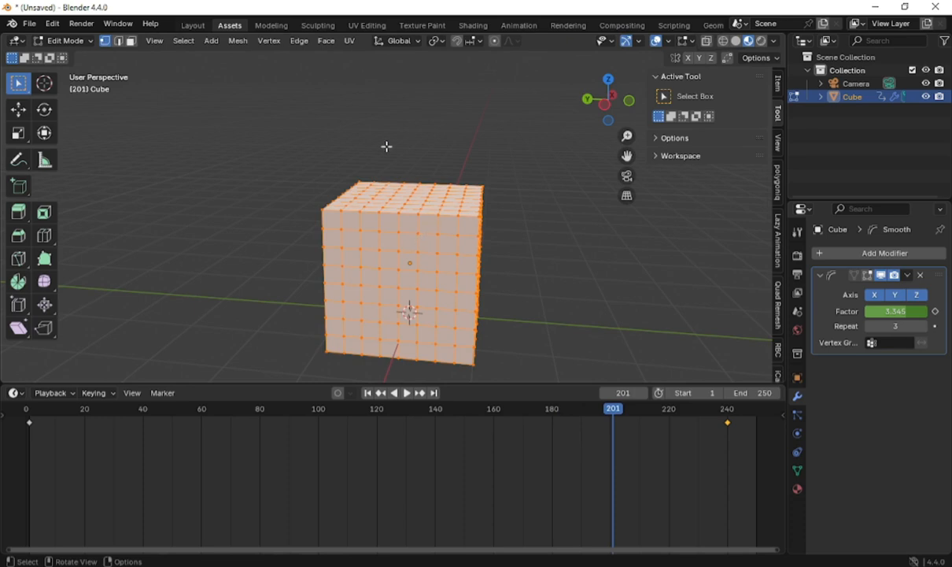
left_click_drag(222, 100, 591, 228)
left_click(880, 342)
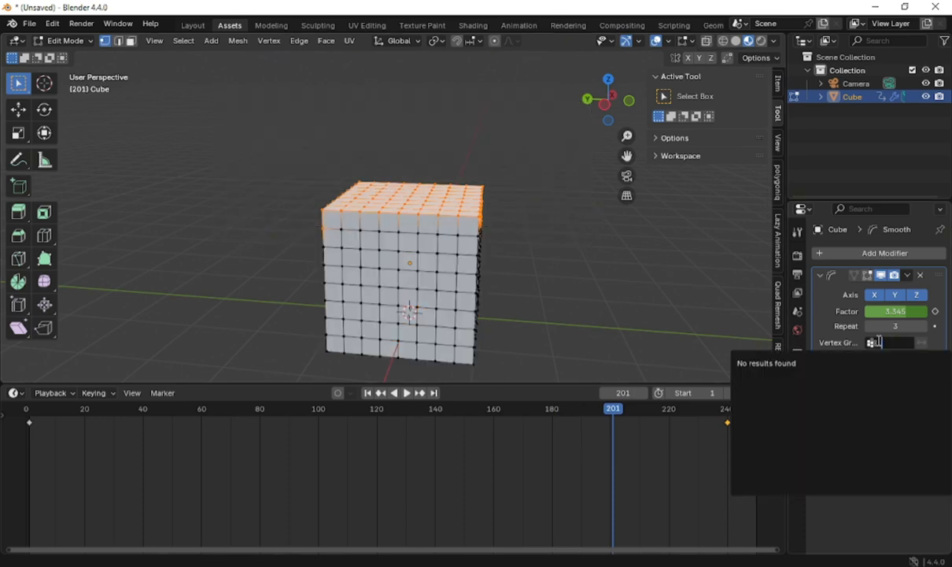
left_click(797, 470)
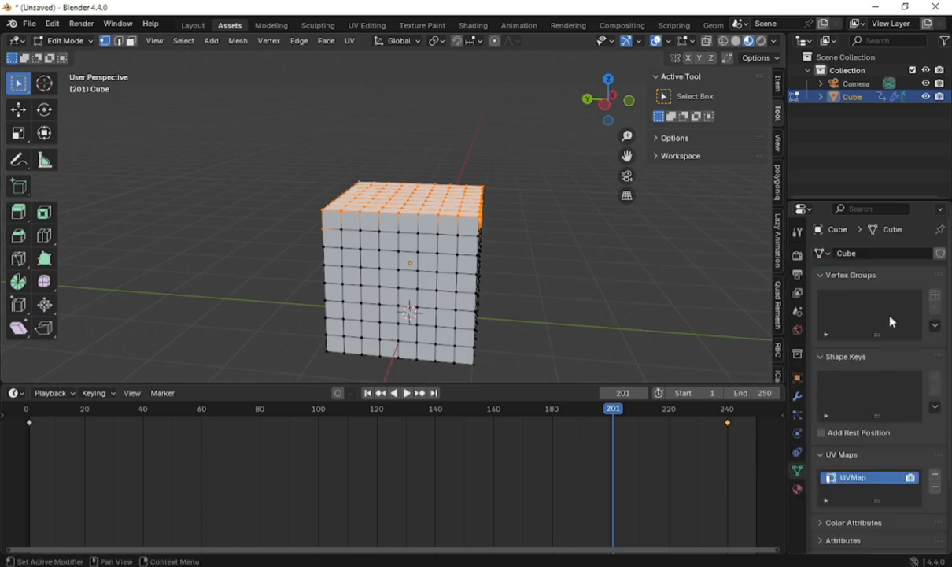
left_click(935, 296)
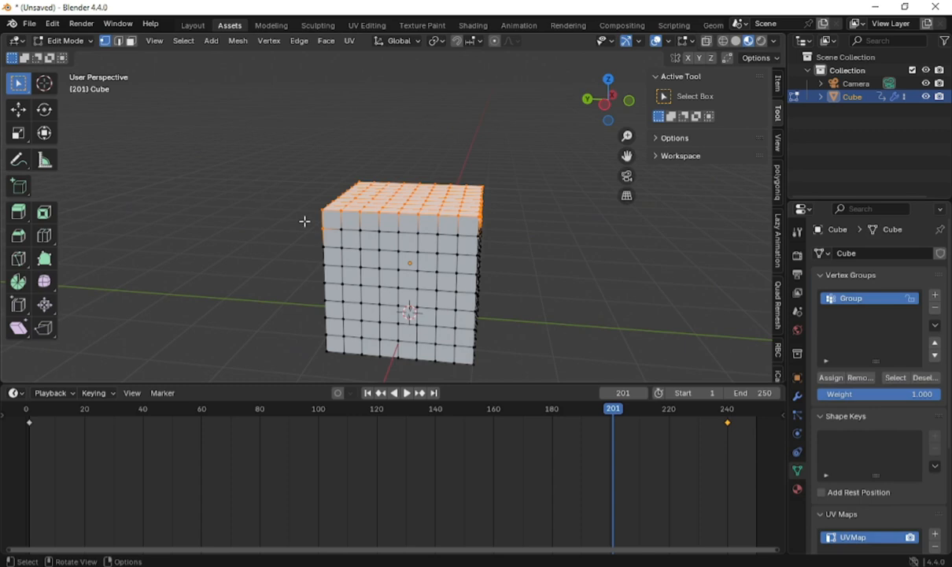
key("Tab")
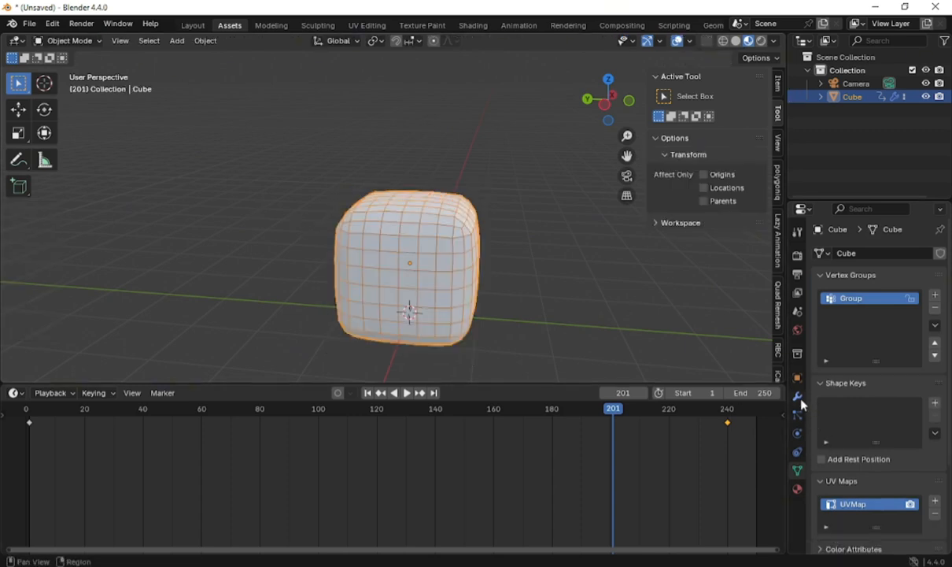
Limit the Smooth modifier to the new vertex group and inspect the cube's top.
left_click(799, 397)
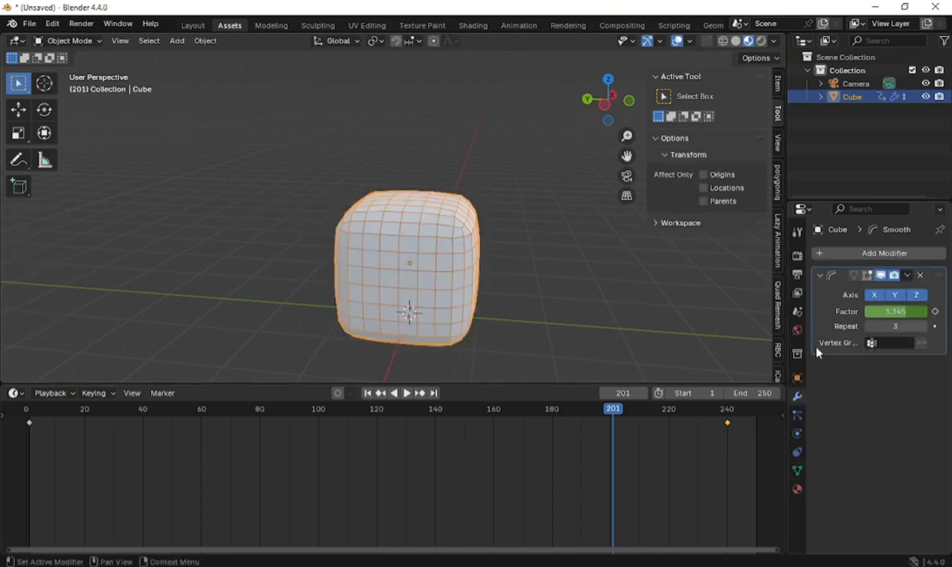
left_click(884, 346)
left_click(808, 366)
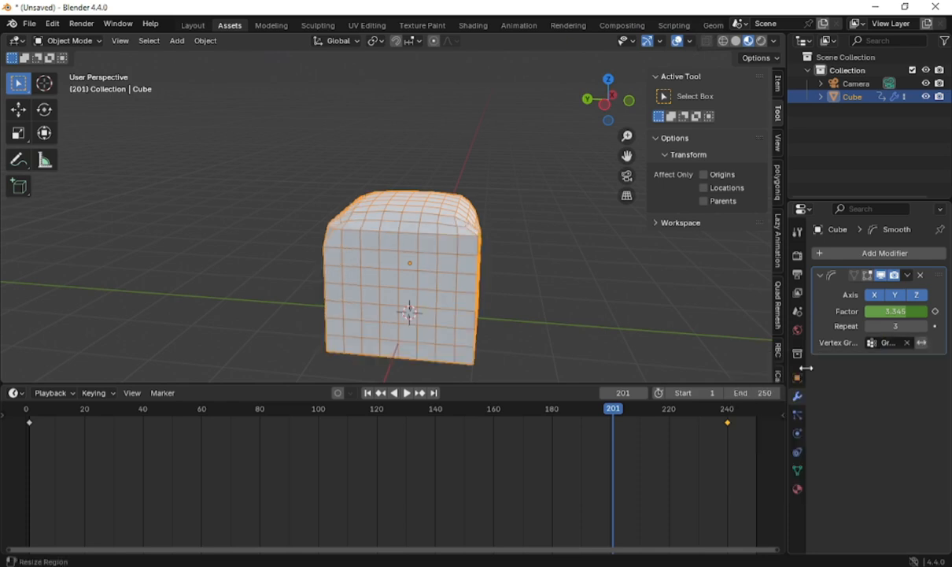
left_click_drag(607, 100, 559, 96)
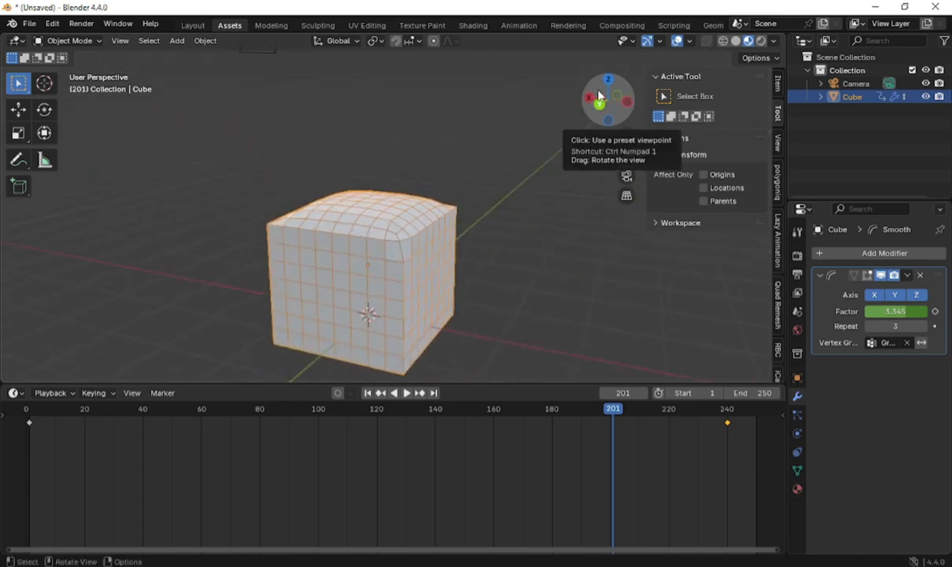
Invert the Smooth modifier's vertex group influence and set its factor to -1.604.
left_click(924, 345)
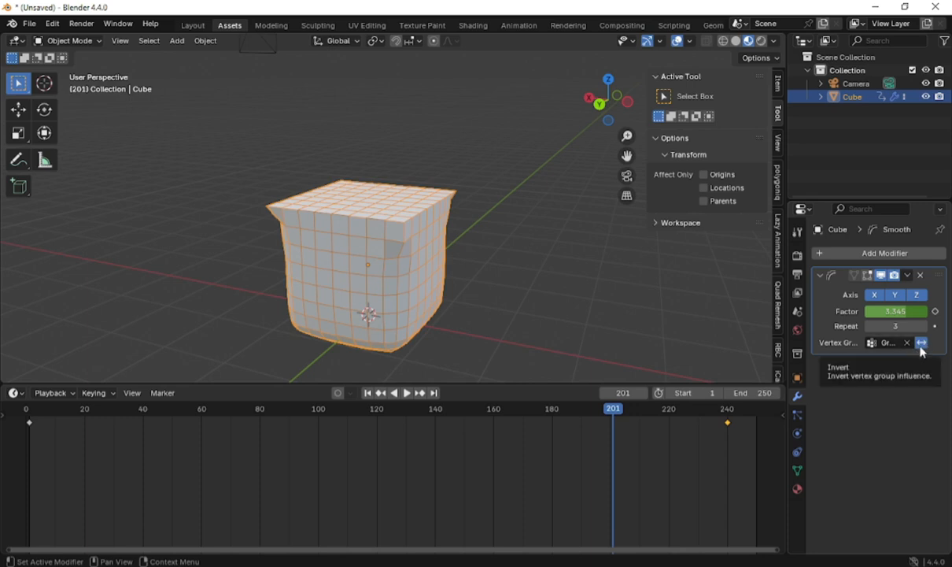
left_click_drag(606, 101, 560, 95)
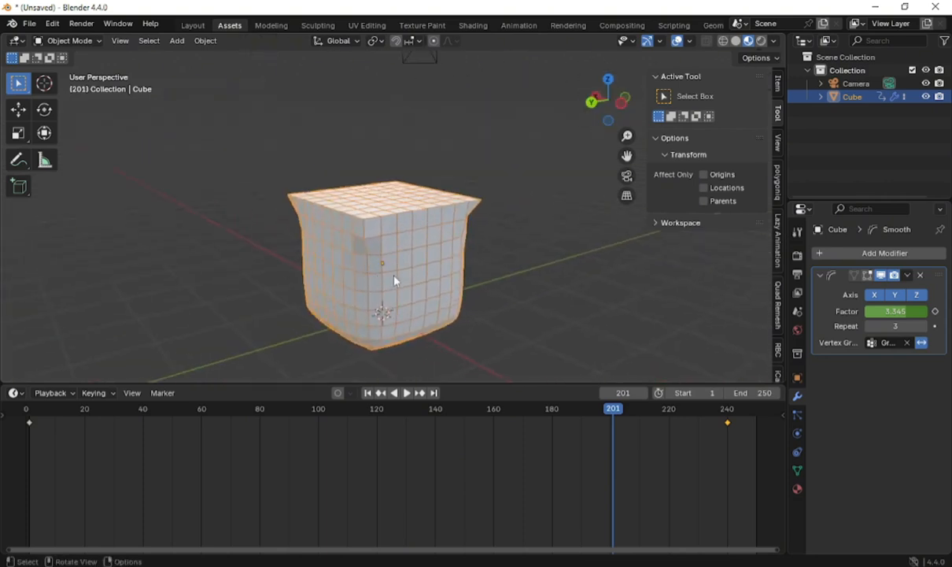
left_click_drag(909, 314, 842, 313)
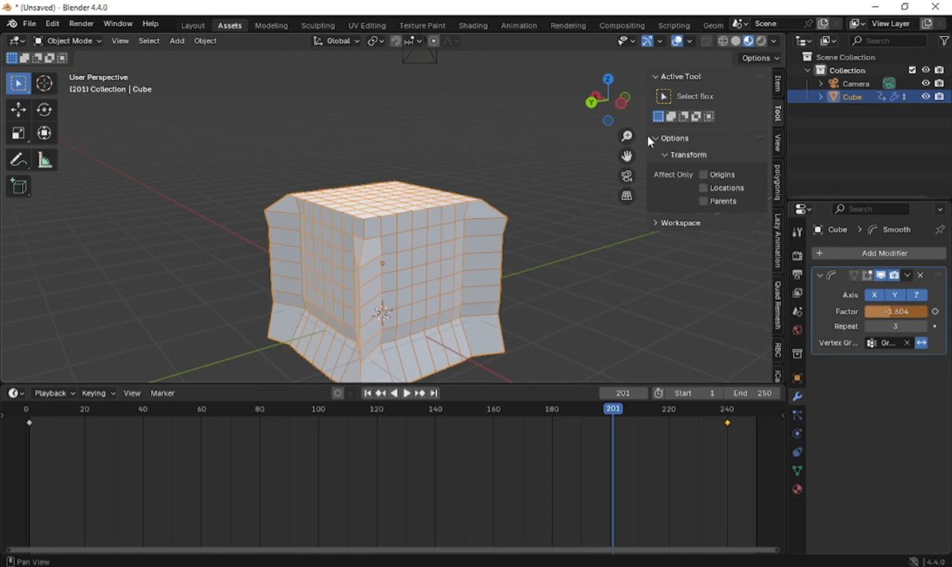
left_click_drag(608, 100, 568, 108)
Turn off the vertex group inversion and inspect the deformed cube from below and above.
left_click(923, 343)
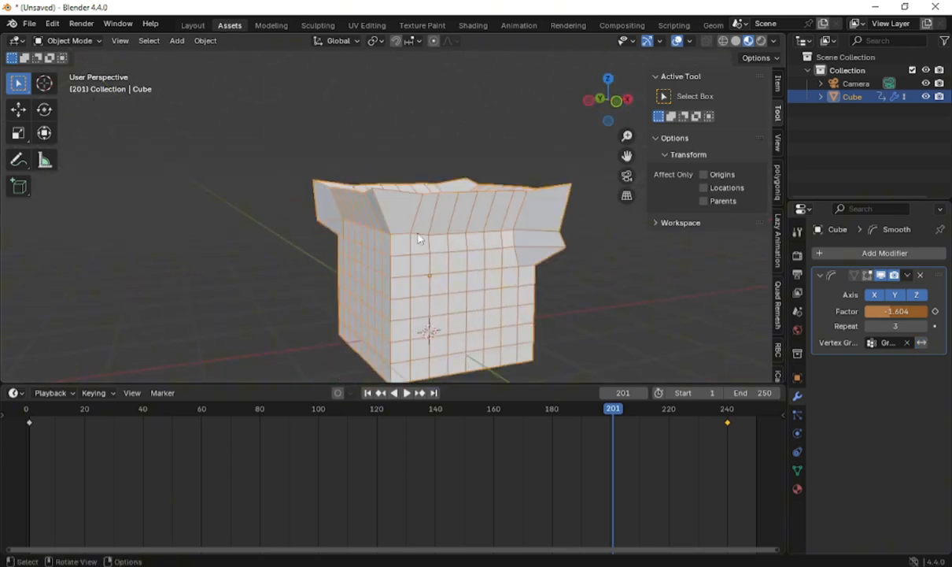
left_click_drag(594, 101, 519, 41)
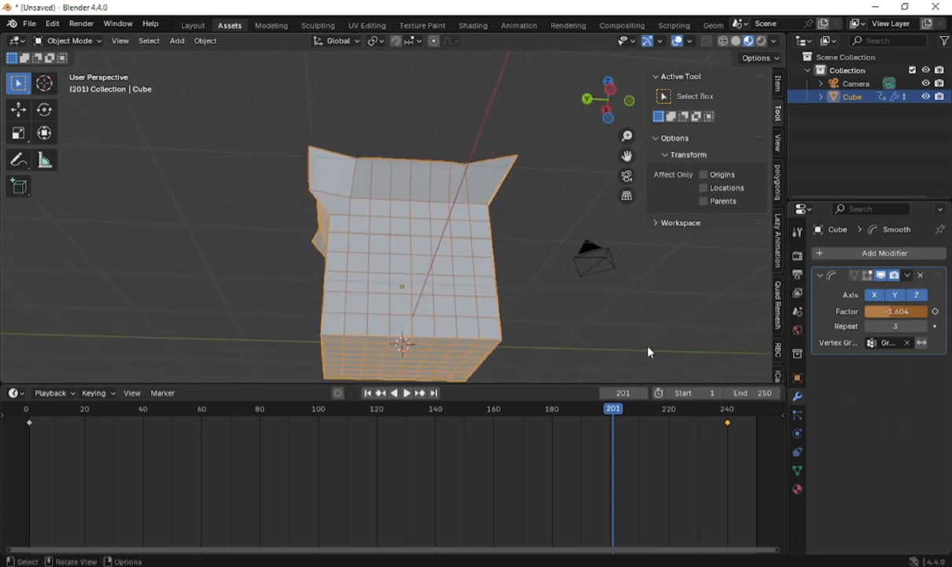
scroll(625, 318, "down", 2)
left_click_drag(608, 107, 609, 163)
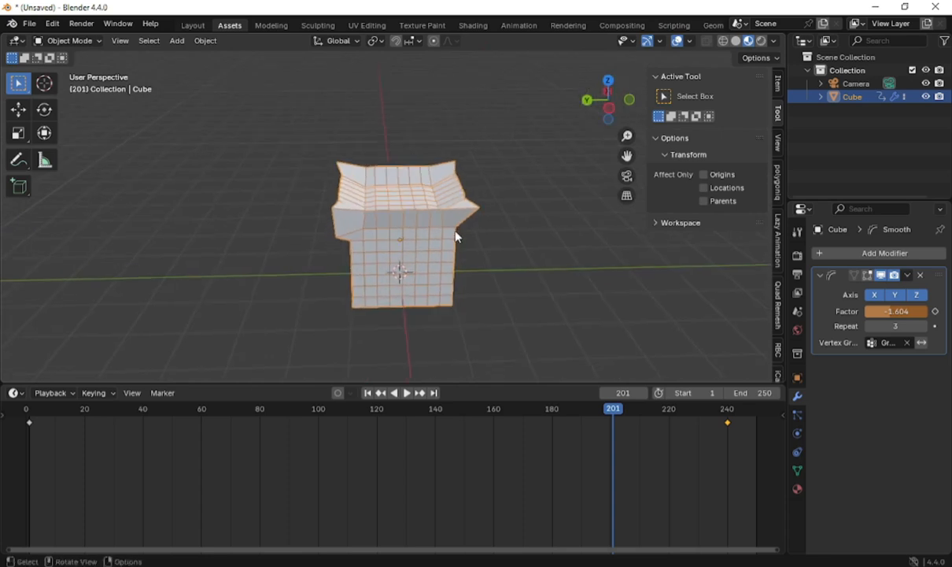
Deselect the cube and inspect its deformed top from another angle.
key("shift+a")
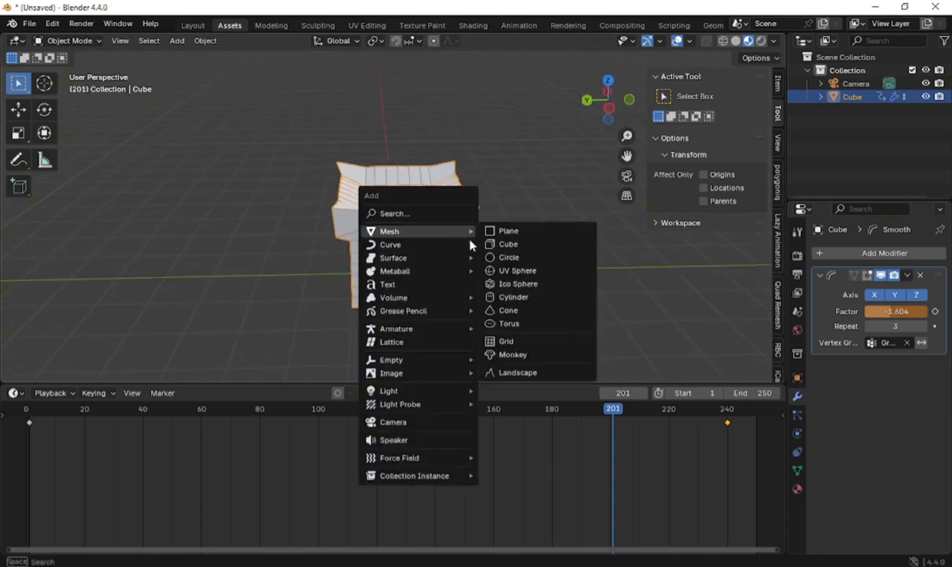
mouse_move(471, 244)
left_click(506, 201)
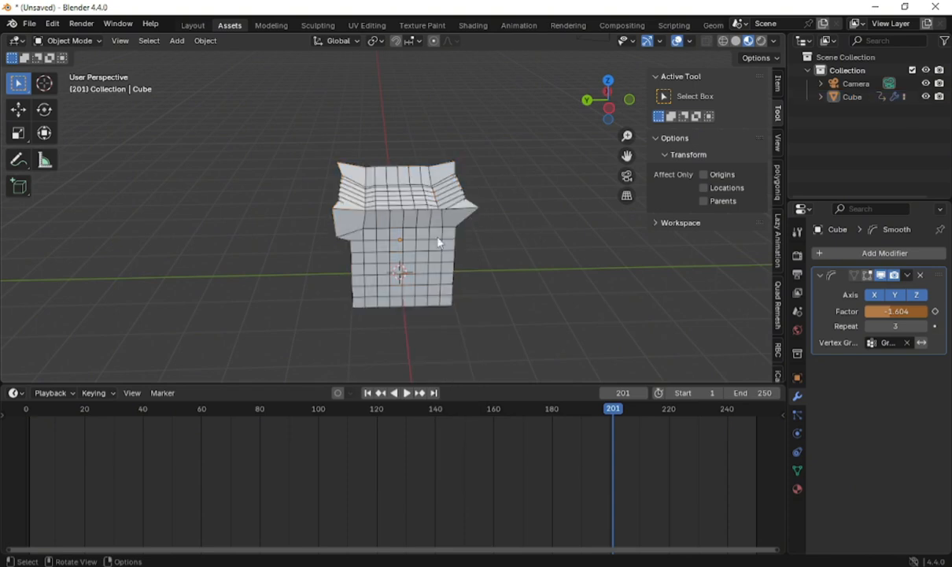
left_click_drag(609, 111, 548, 97)
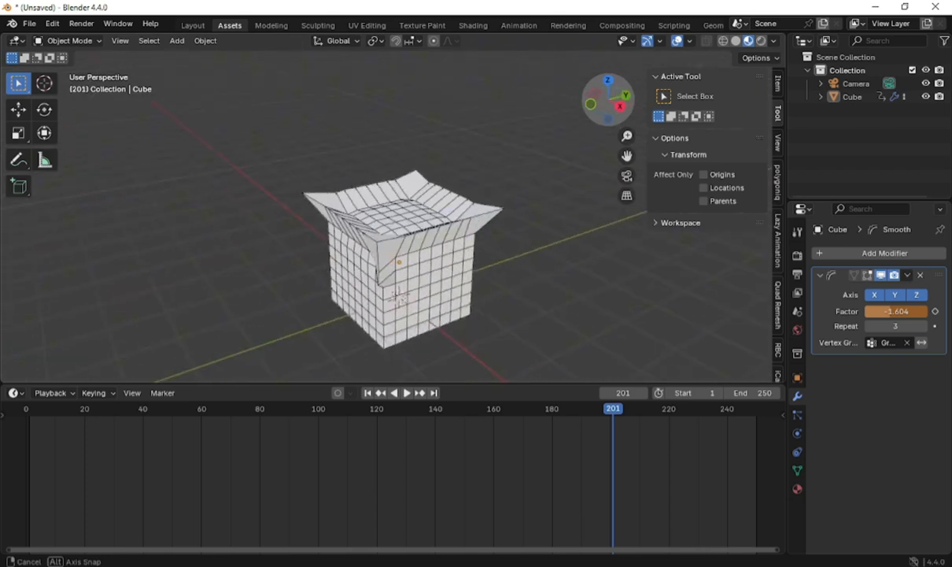